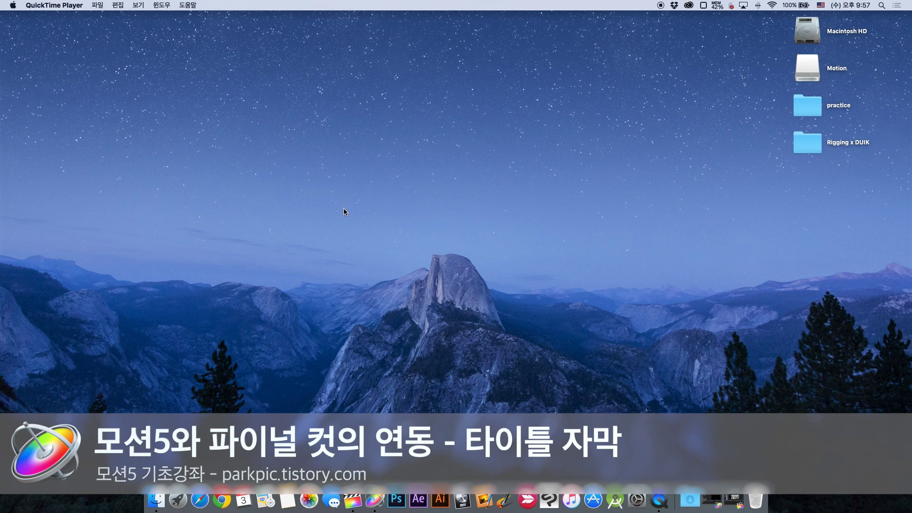
# Switch to Final Cut Pro and add the IMG_2213 clip to the start of the Untitled Project 2 timeline.
pyautogui.click(353, 498)
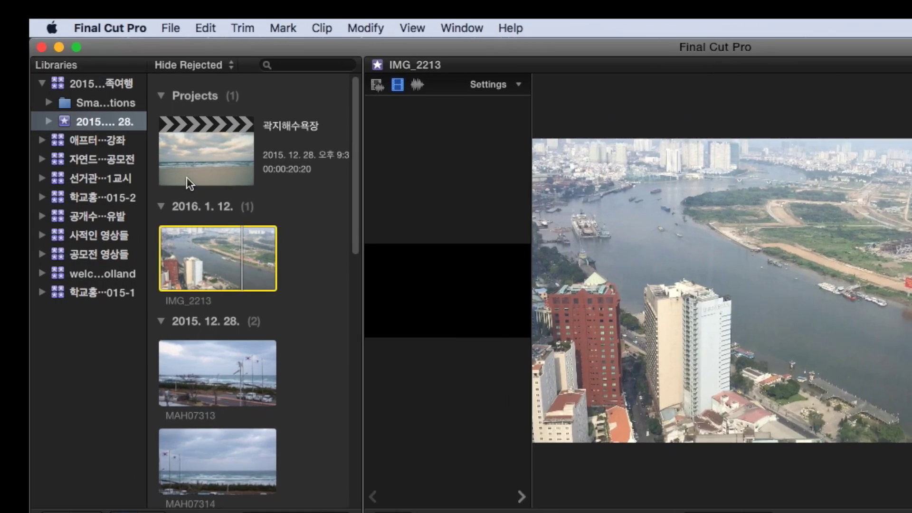
pyautogui.click(88, 161)
pyautogui.moveTo(171, 238); pyautogui.dragTo(185, 332)
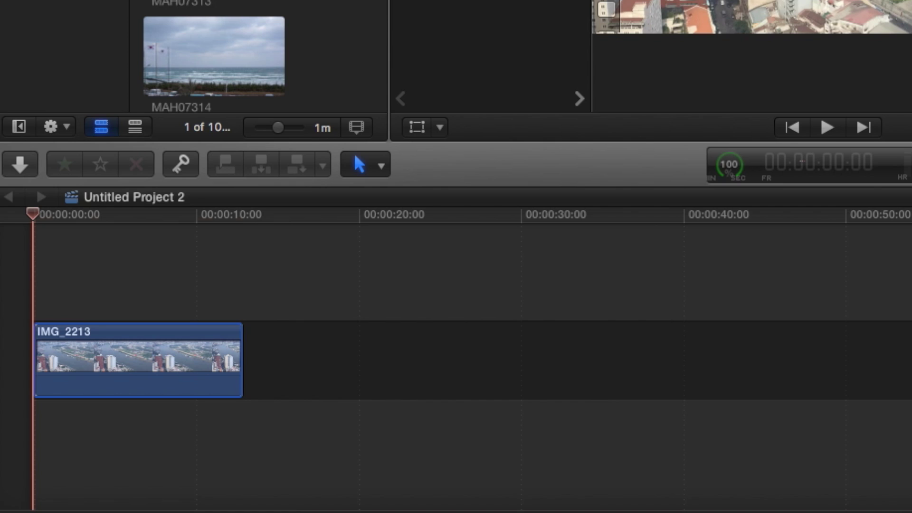
pyautogui.click(138, 361)
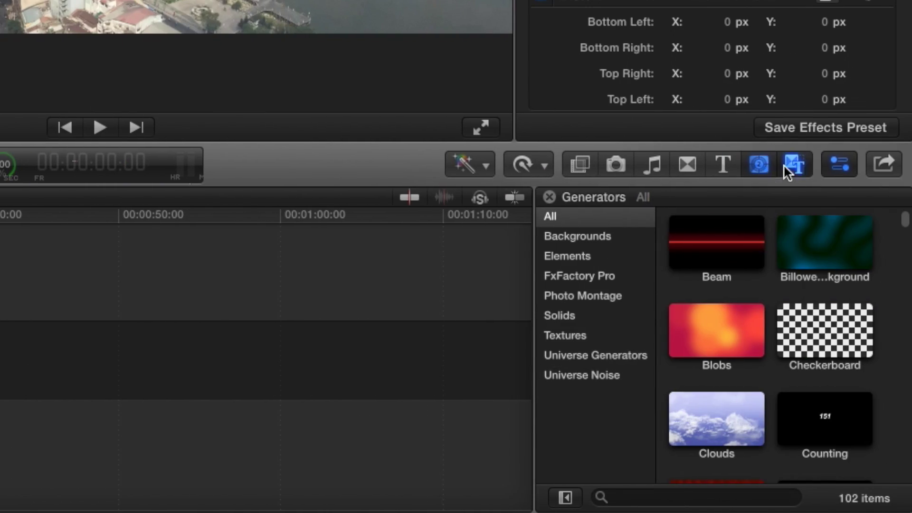
# Browse the complete set of title presets across all categories.
pyautogui.click(783, 164)
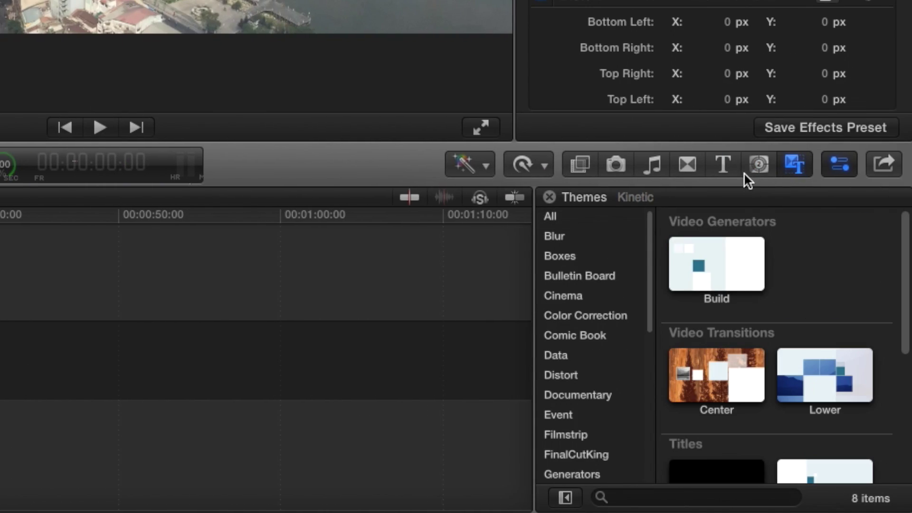
pyautogui.click(715, 172)
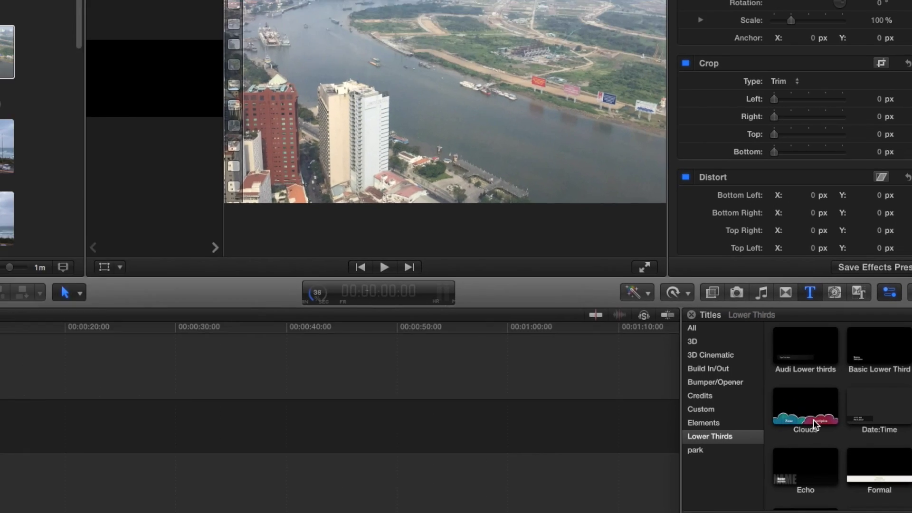
pyautogui.click(703, 328)
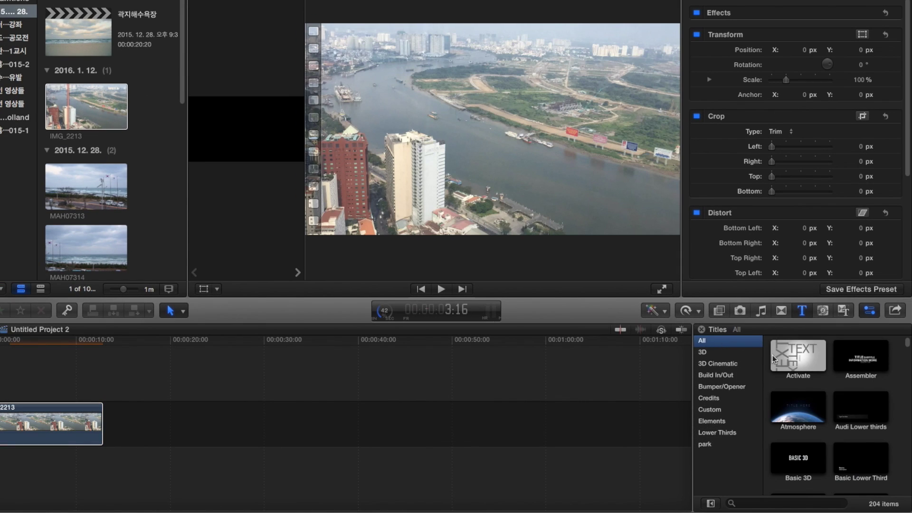
pyautogui.scroll(-1, 806, 419)
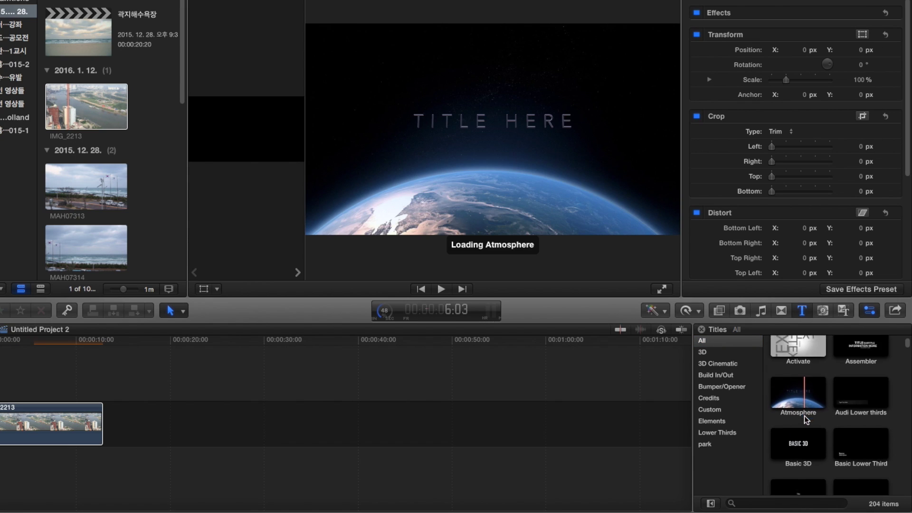
pyautogui.scroll(-3, 806, 419)
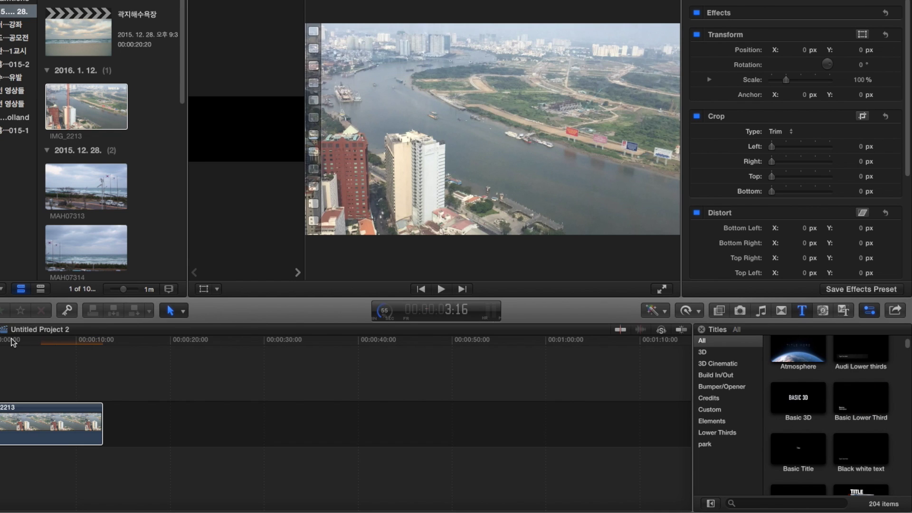
# Place the Blur title above the IMG_2213 clip, aligned near the clip's beginning.
pyautogui.click(12, 341)
pyautogui.scroll(-3, 831, 439)
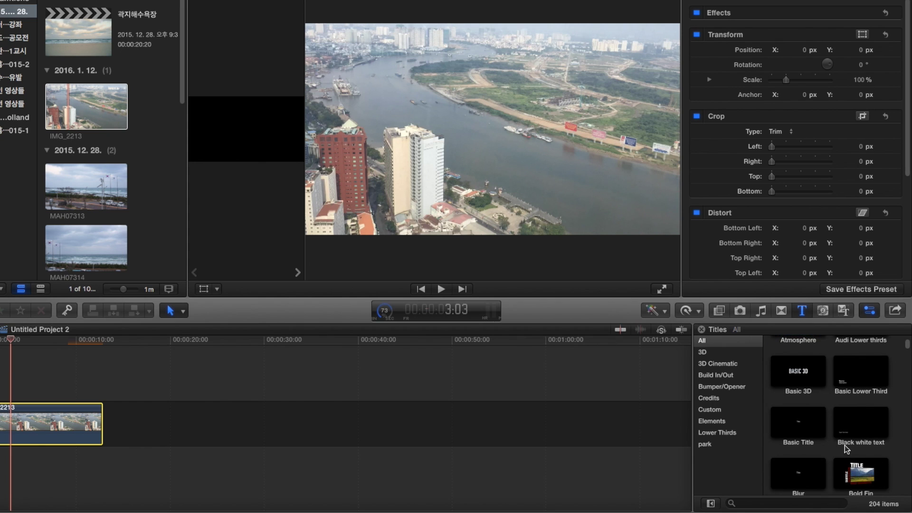
pyautogui.moveTo(788, 441); pyautogui.dragTo(13, 387)
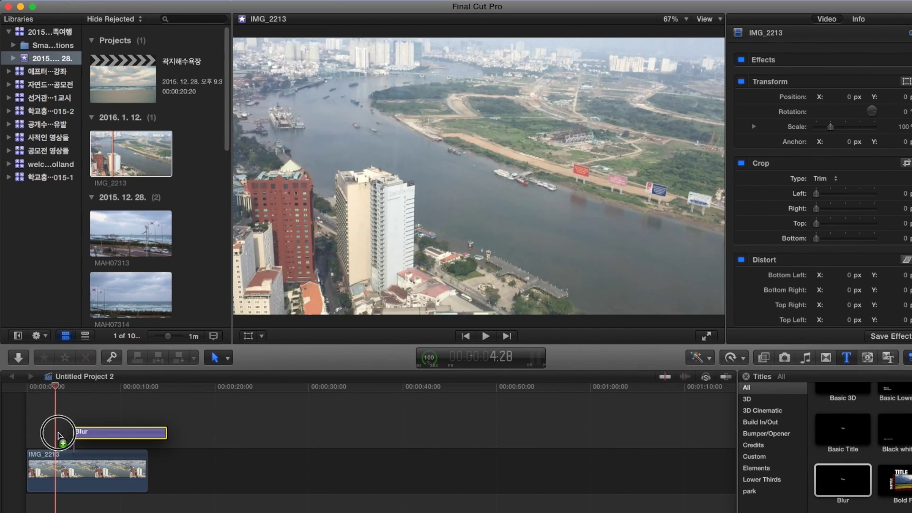
pyautogui.moveTo(57, 434); pyautogui.dragTo(37, 430)
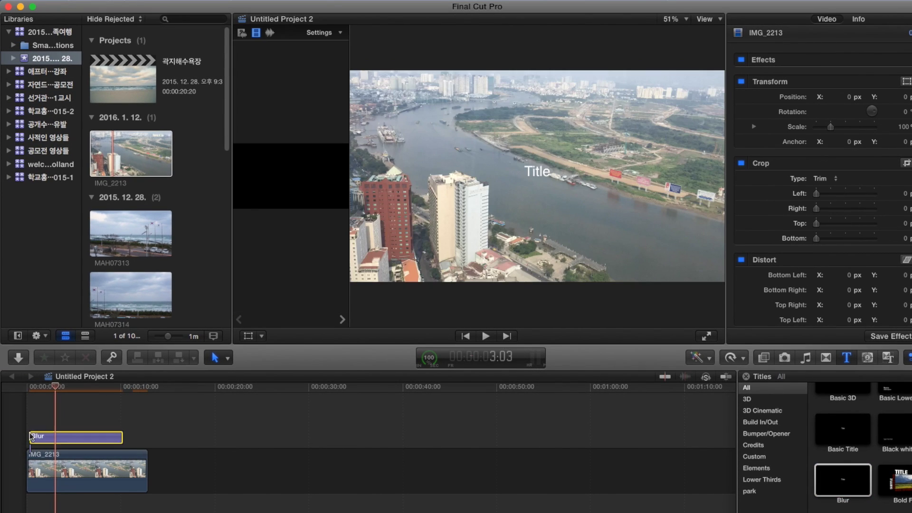
# Replace the Blur title's text with "베트남 호치민 시" and a second line reading "2016. 1.".
pyautogui.moveTo(55, 387); pyautogui.dragTo(77, 391)
pyautogui.click(546, 174)
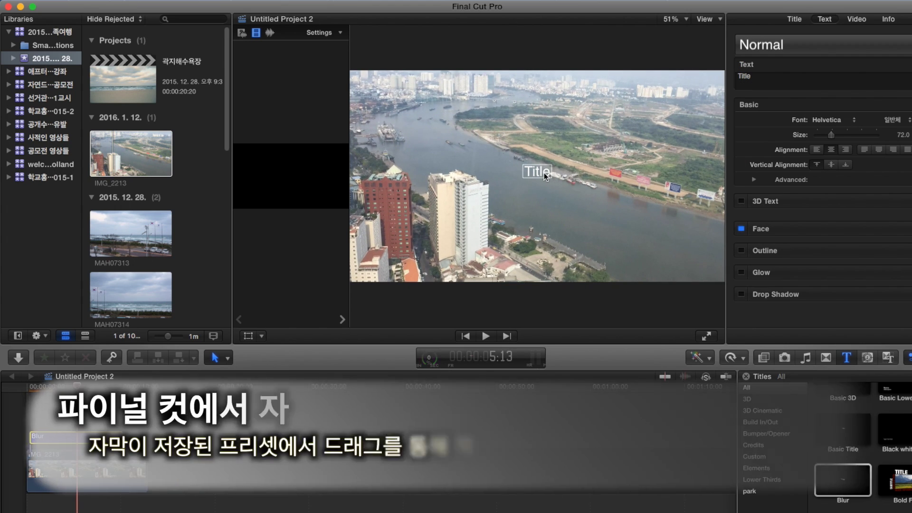
pyautogui.moveTo(783, 80); pyautogui.dragTo(706, 79)
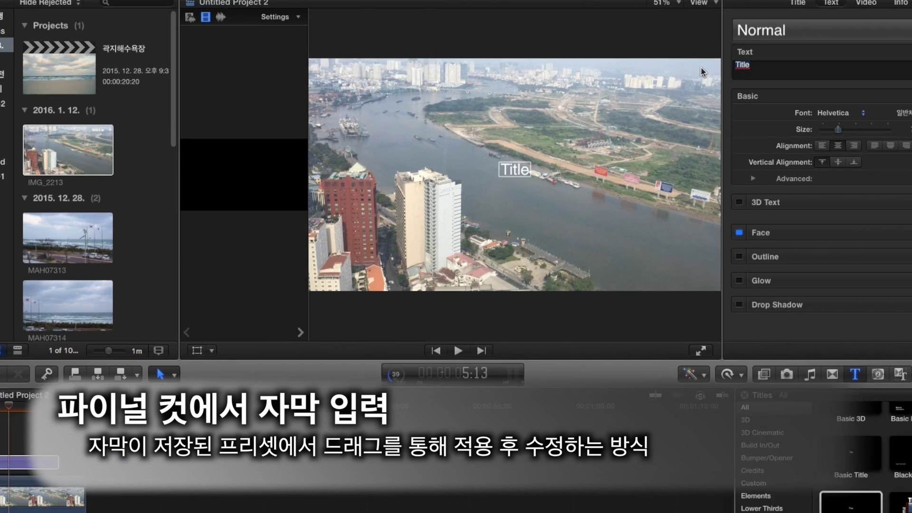
pyautogui.write('qp')
pyautogui.press('BackSpace')
pyautogui.press('BackSpace')
pyautogui.write('베트')
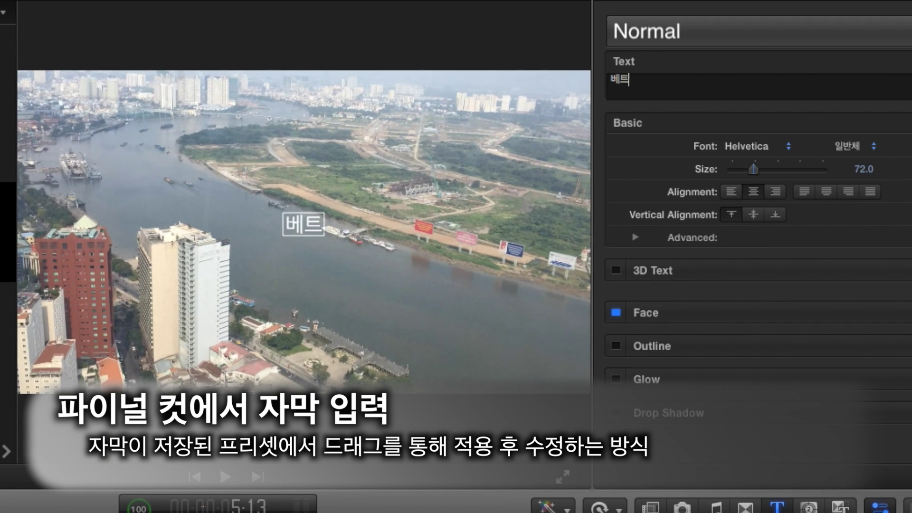
pyautogui.write('남 호치민 시')
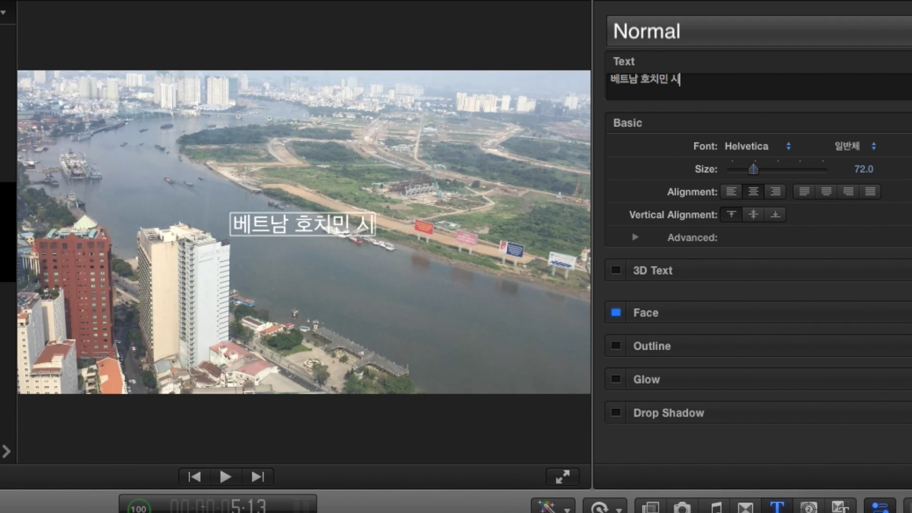
pyautogui.press('Return')
pyautogui.write('2016. 1')
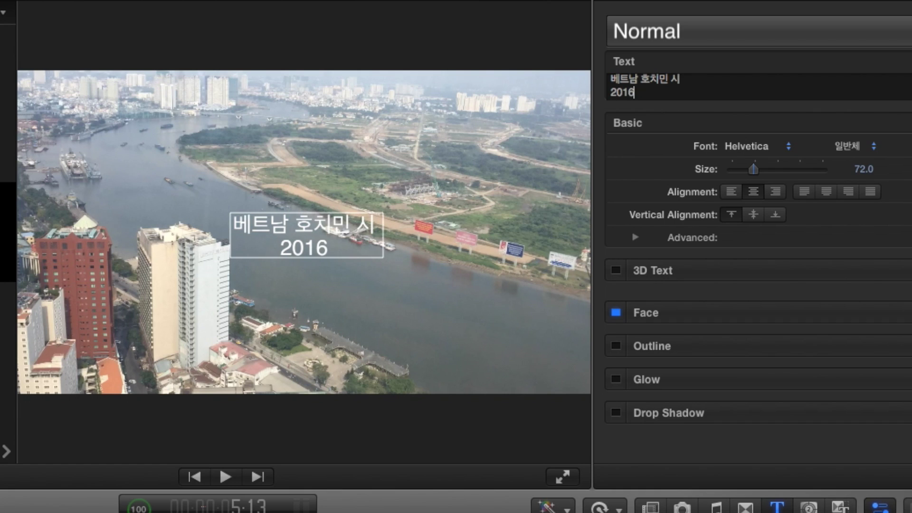
pyautogui.write('.')
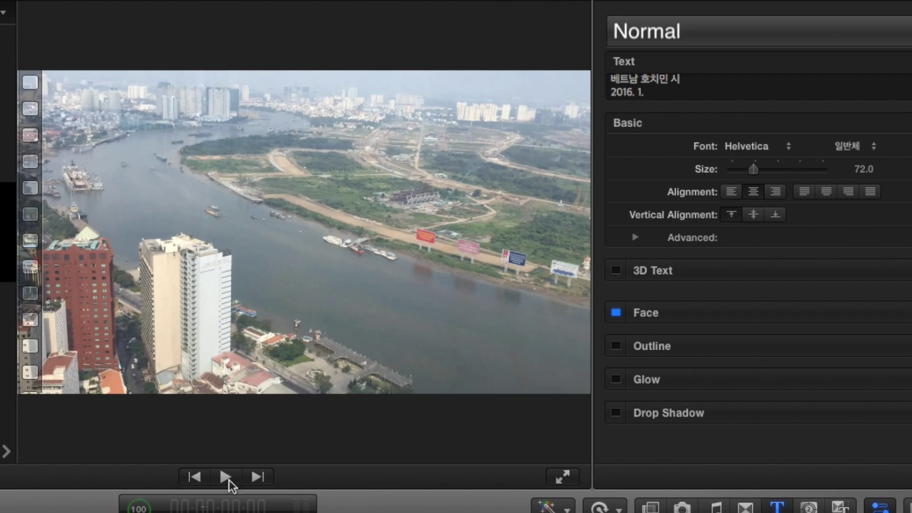
# Play back the Untitled Project 2 timeline to preview the title, and delete the Blur title from it.
pyautogui.click(226, 477)
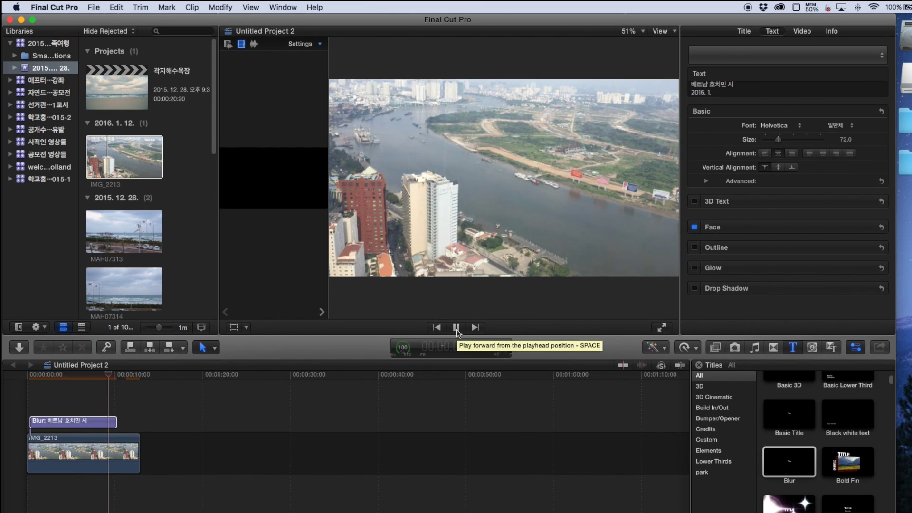
pyautogui.click(456, 328)
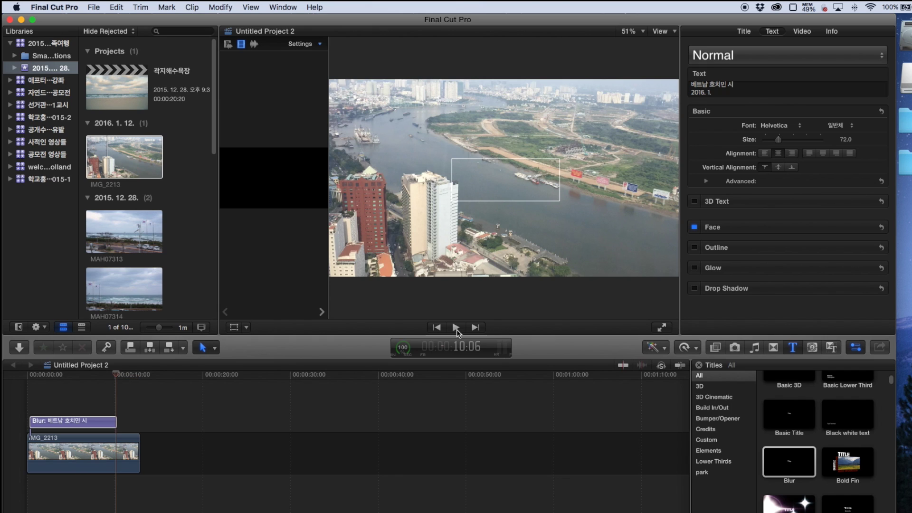
pyautogui.click(47, 423)
pyautogui.press('Delete')
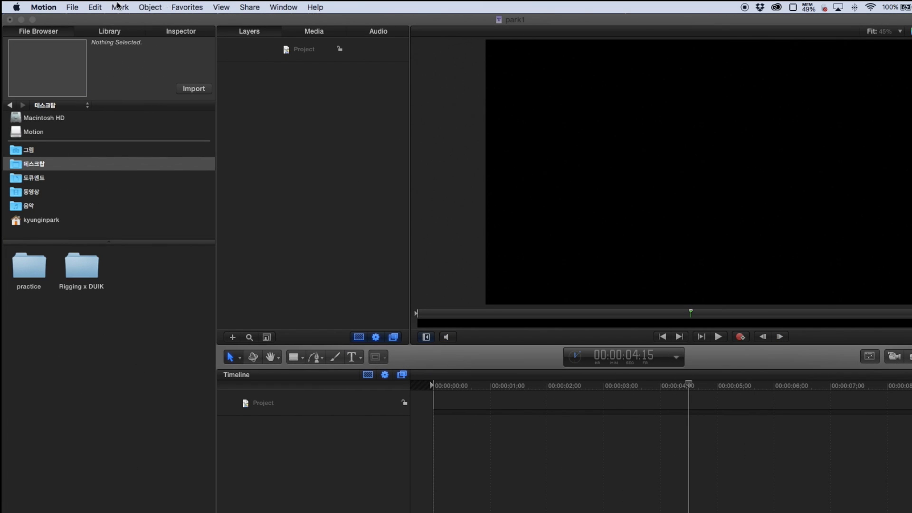
# Start a new Final Cut Title project with the Broadcast HD 1080 preset.
pyautogui.click(72, 8)
pyautogui.click(80, 28)
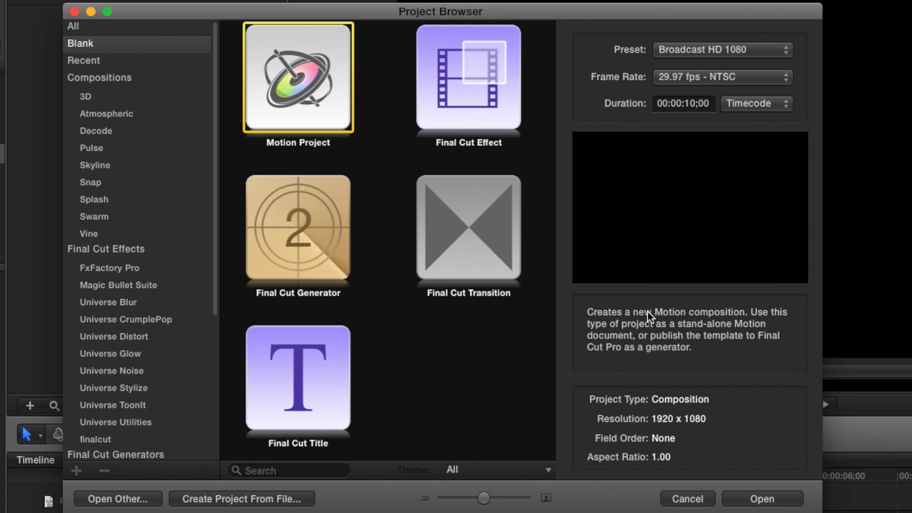
pyautogui.click(343, 407)
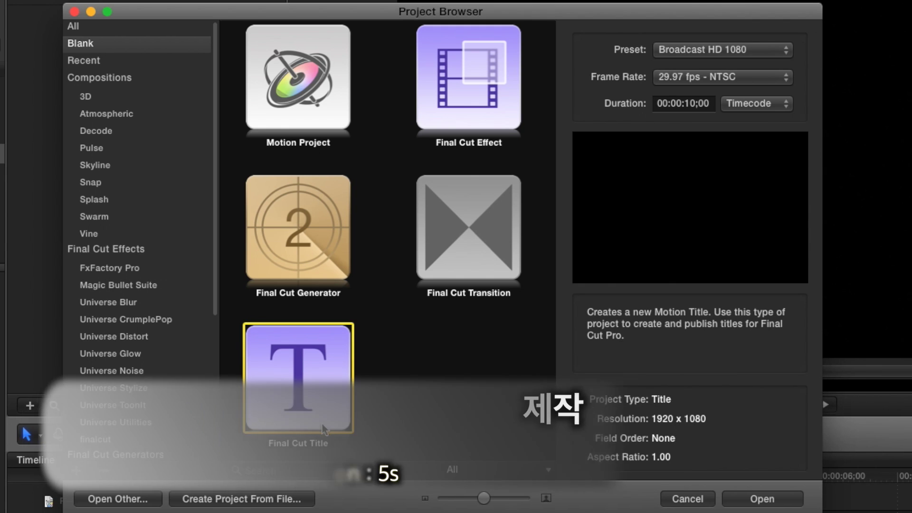
pyautogui.click(708, 52)
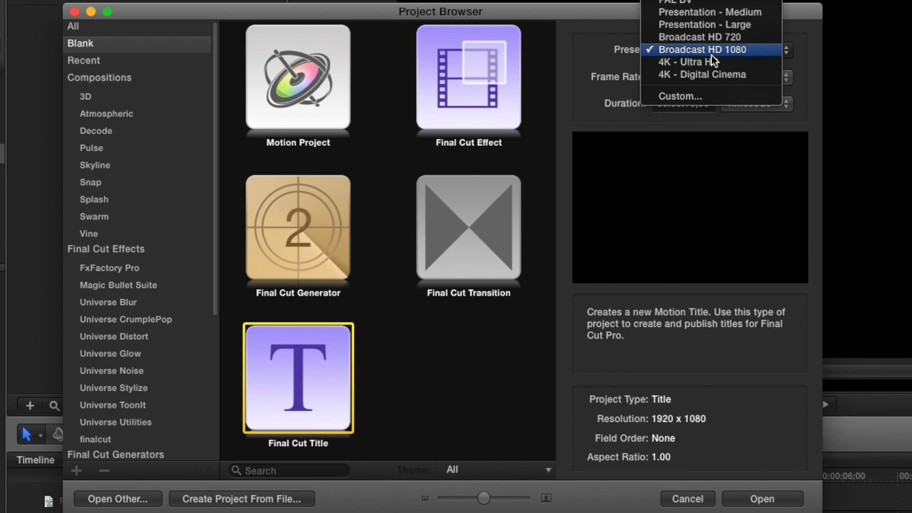
pyautogui.click(736, 55)
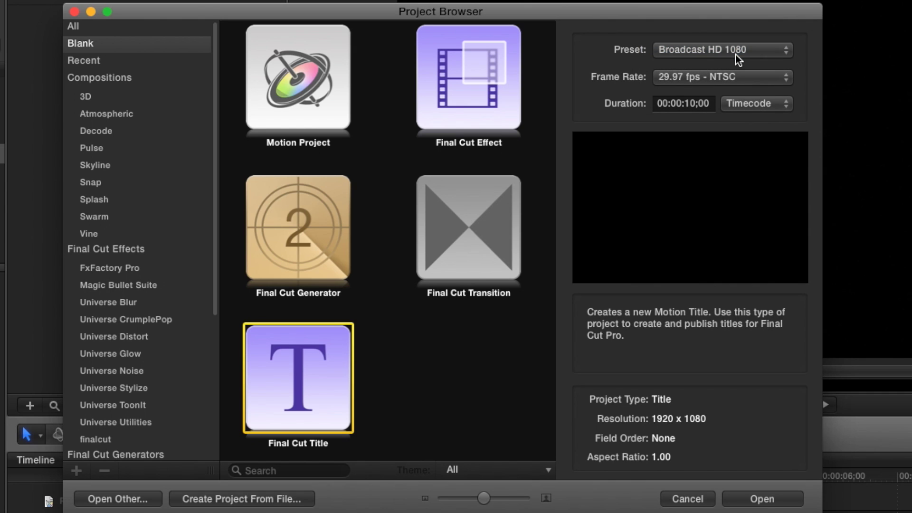
# Set the new title project's duration to 5 seconds and open the project.
pyautogui.click(690, 103)
pyautogui.click(694, 103)
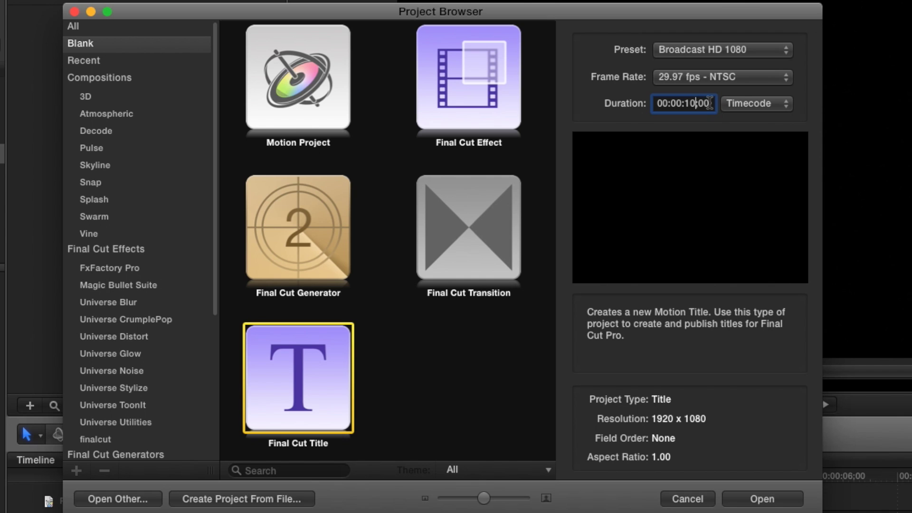
pyautogui.press('BackSpace')
pyautogui.press('BackSpace')
pyautogui.write('5')
pyautogui.click(765, 500)
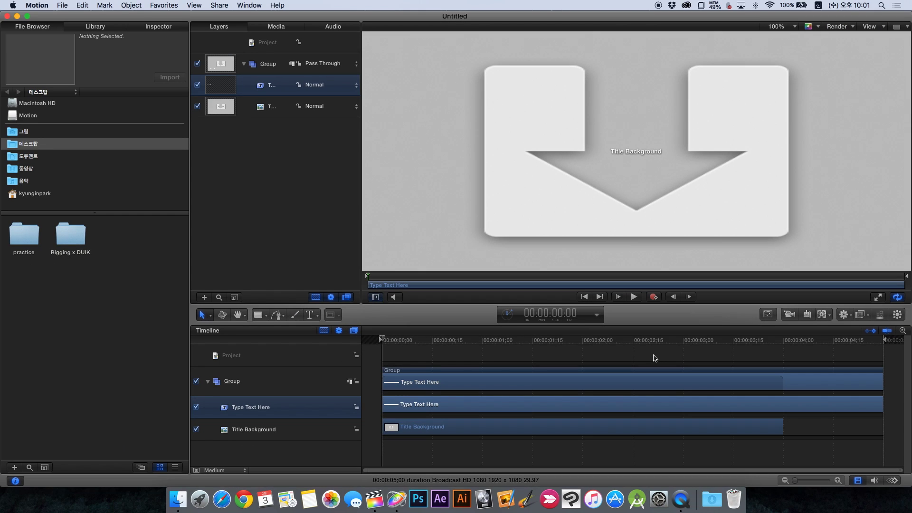
# Examine the Title Background layer by scrubbing the timeline, and return the playhead to the project start.
pyautogui.click(278, 429)
pyautogui.moveTo(774, 340); pyautogui.dragTo(733, 351)
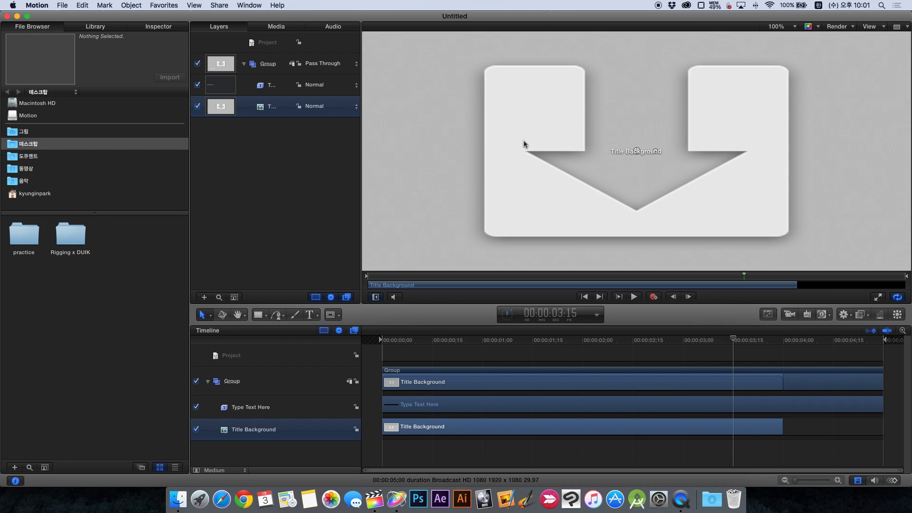
pyautogui.moveTo(744, 340); pyautogui.dragTo(719, 348)
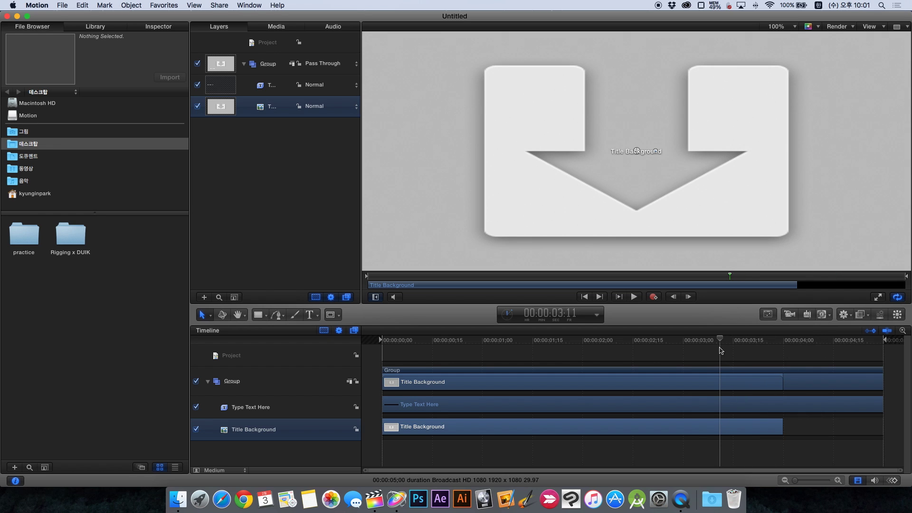
pyautogui.moveTo(436, 342); pyautogui.dragTo(387, 342)
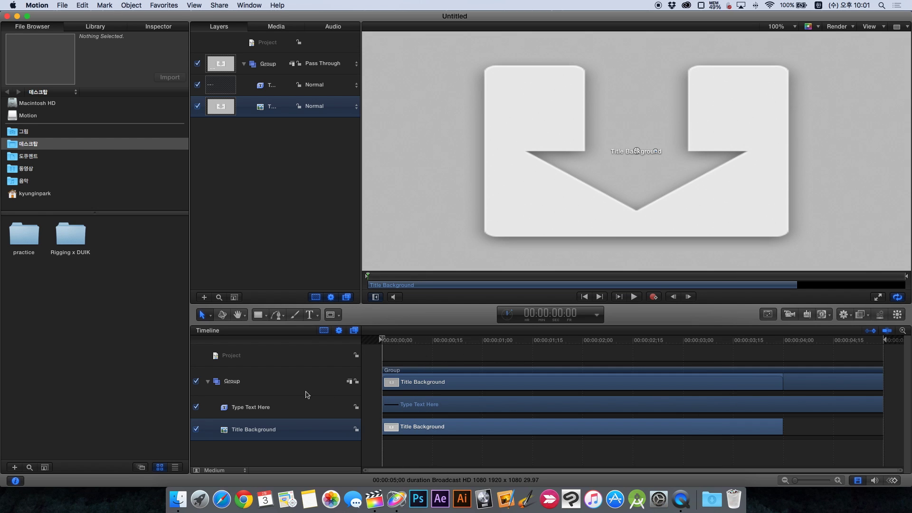
# Set the canvas zoom to Fit and show the text formatting settings of the Type Text Here layer.
pyautogui.click(305, 407)
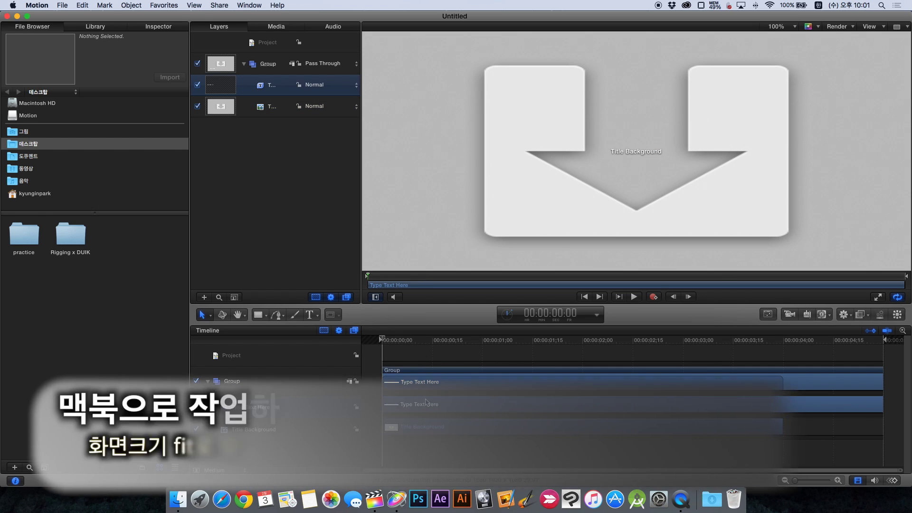
pyautogui.click(778, 27)
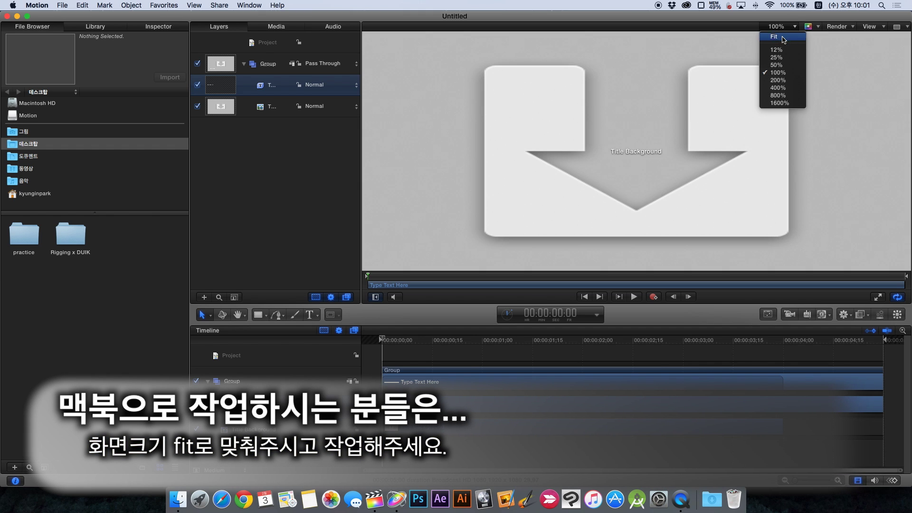
pyautogui.click(781, 37)
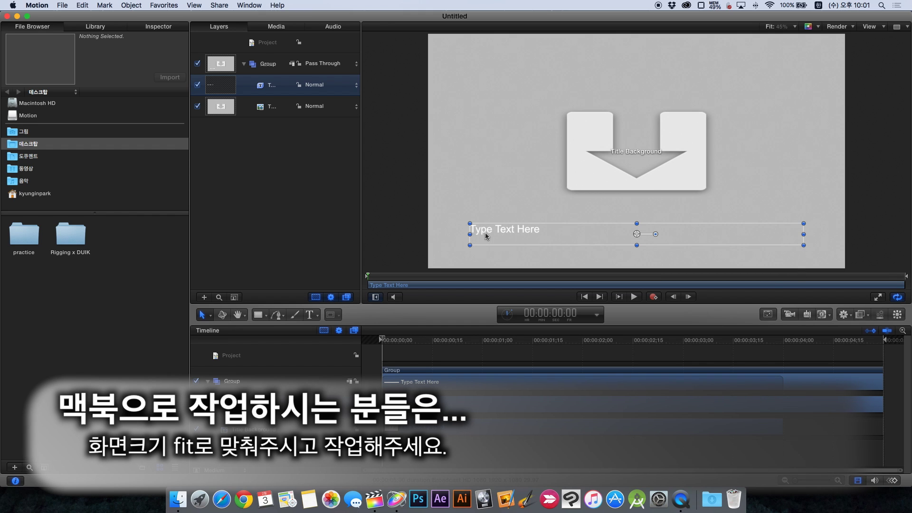
pyautogui.click(159, 27)
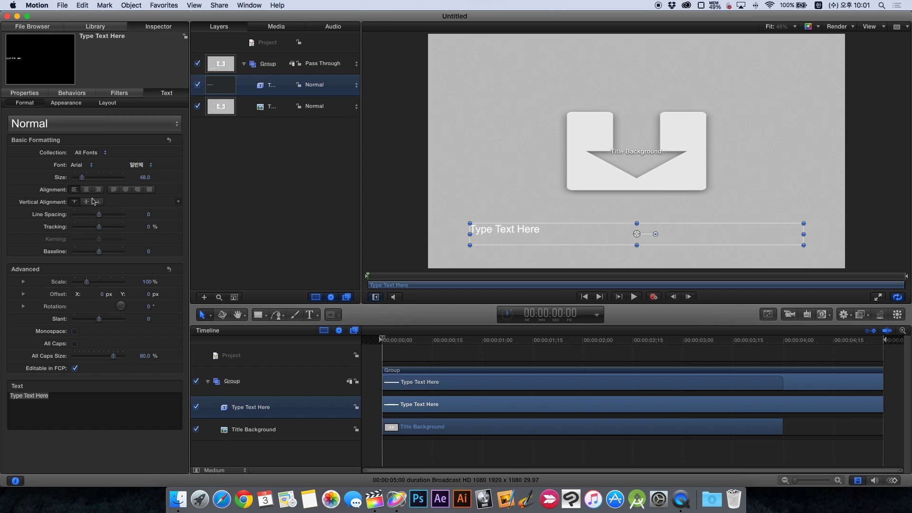
pyautogui.click(767, 315)
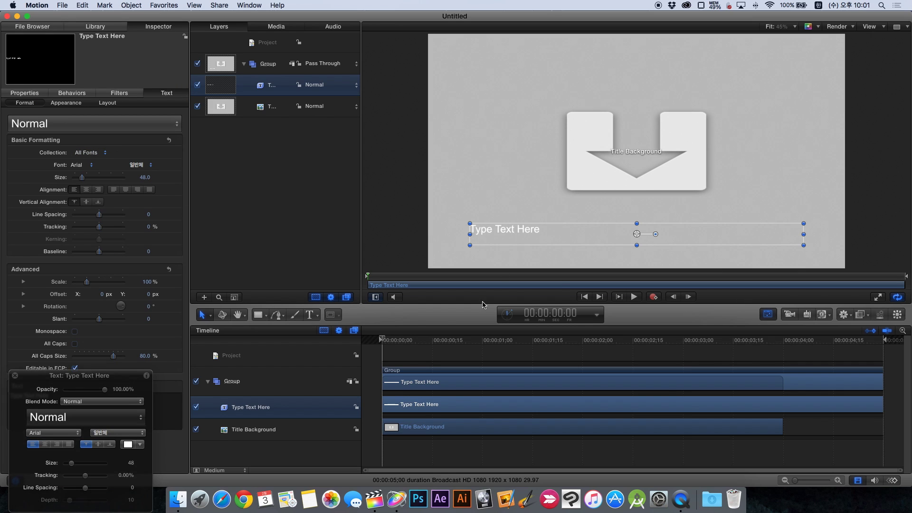
pyautogui.click(15, 376)
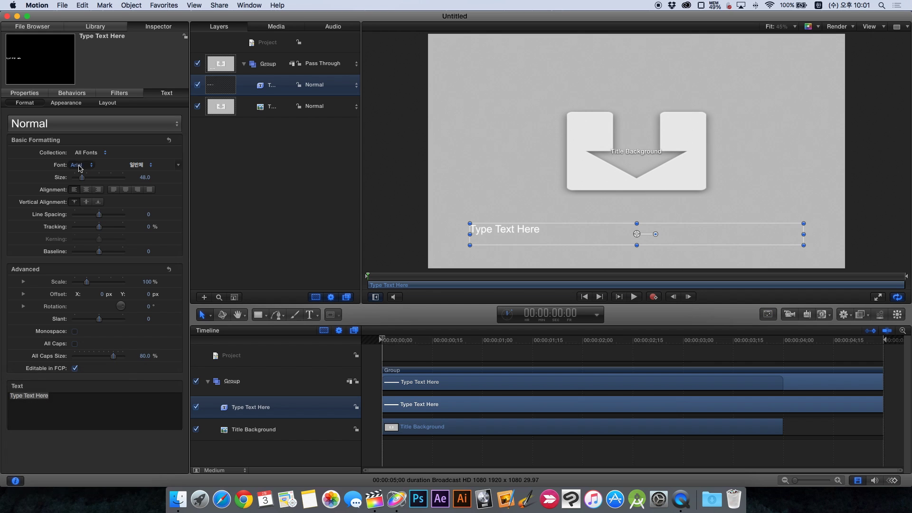
# Set the Type Text Here layer's font to the 나눔손글씨 handwriting font and its size to 92.
pyautogui.click(82, 164)
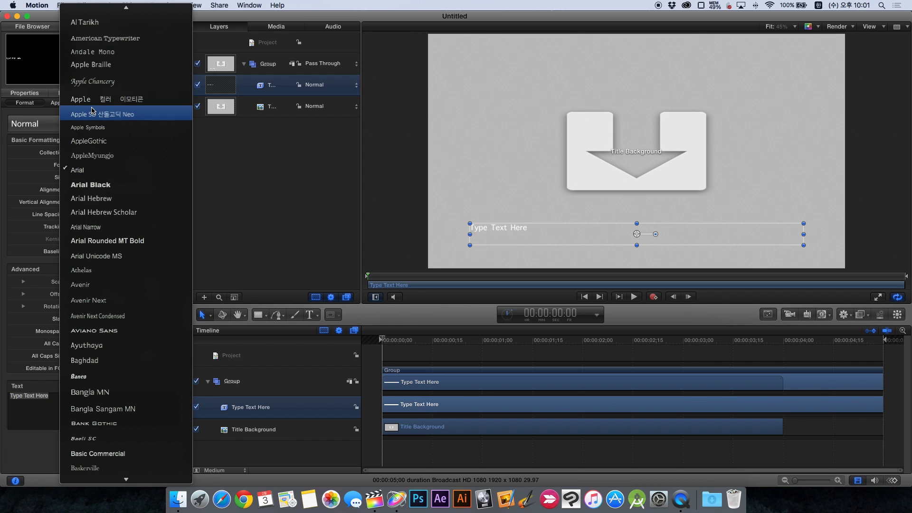
pyautogui.scroll(-5, 94, 116)
pyautogui.scroll(-20, 95, 116)
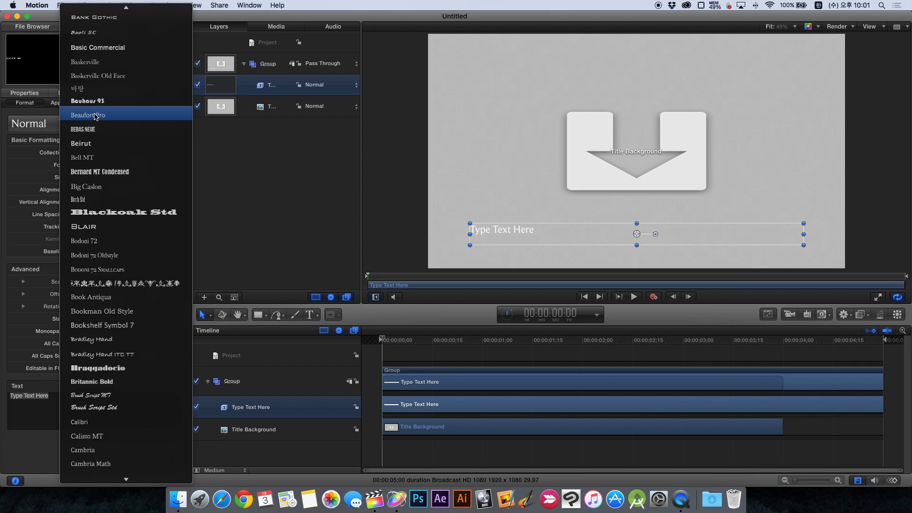
pyautogui.scroll(-20, 95, 117)
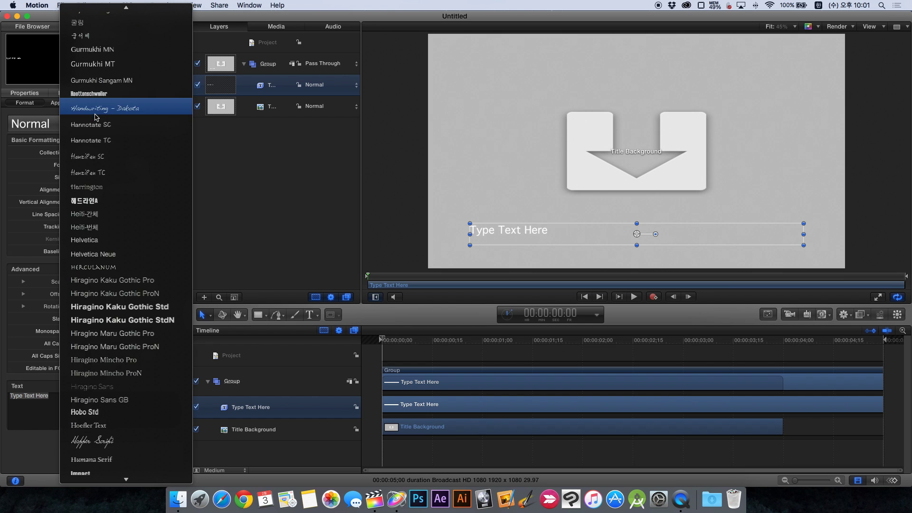
pyautogui.scroll(-20, 95, 117)
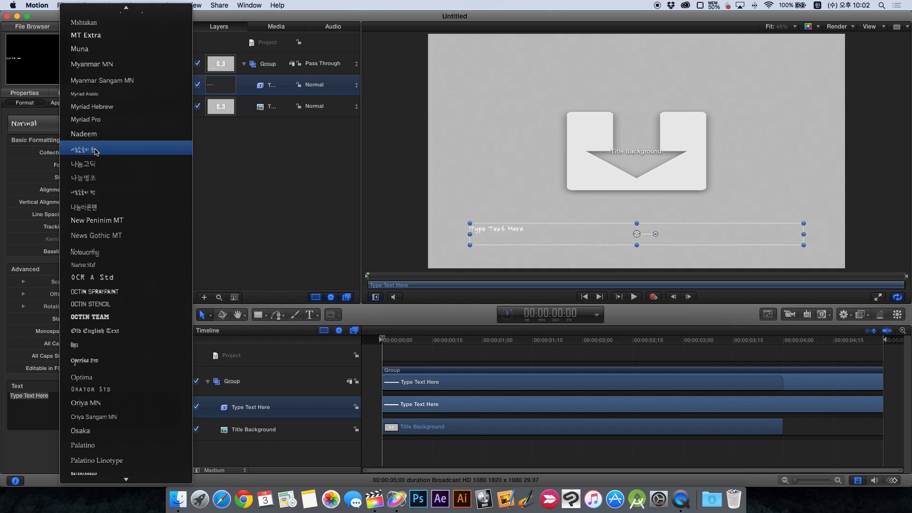
pyautogui.click(95, 151)
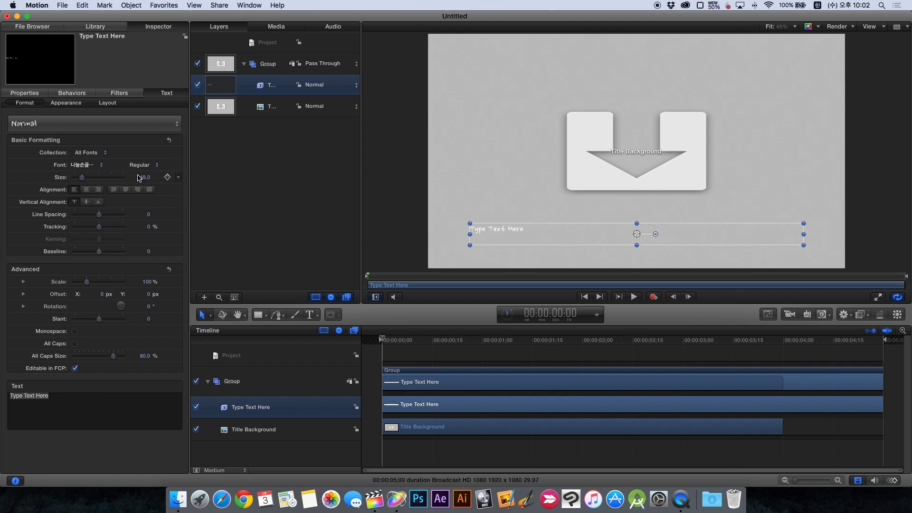
pyautogui.moveTo(82, 179); pyautogui.dragTo(89, 179)
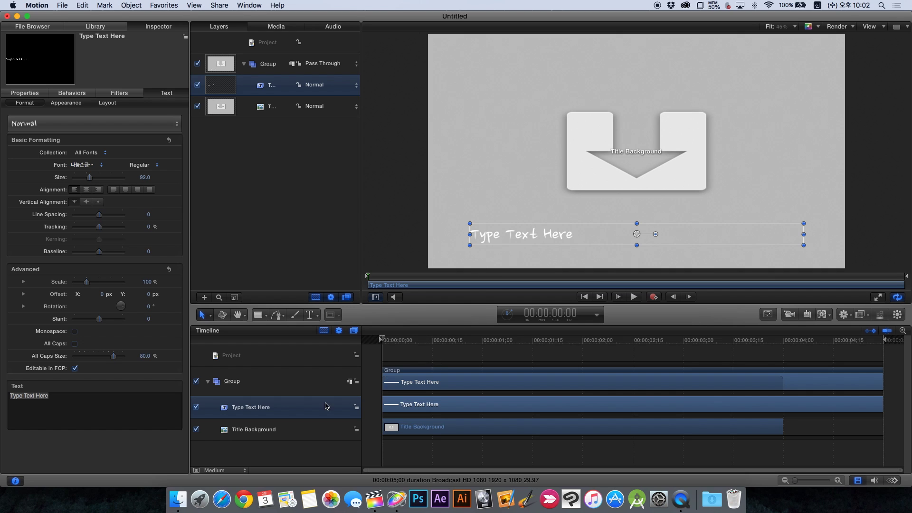
# Apply the Jump In behavior from the library's Text Sequence, Text-Energetic presets to the Type Text Here layer.
pyautogui.click(293, 425)
pyautogui.moveTo(654, 338); pyautogui.dragTo(373, 337)
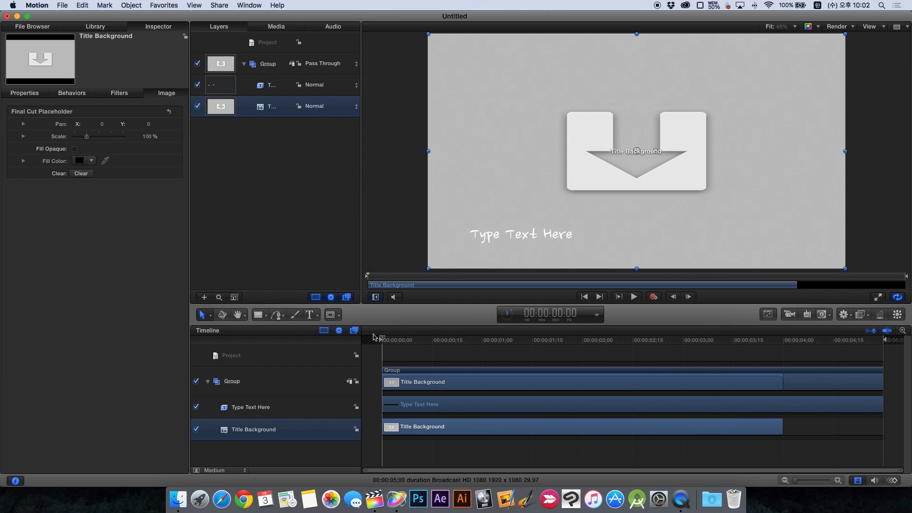
pyautogui.click(103, 30)
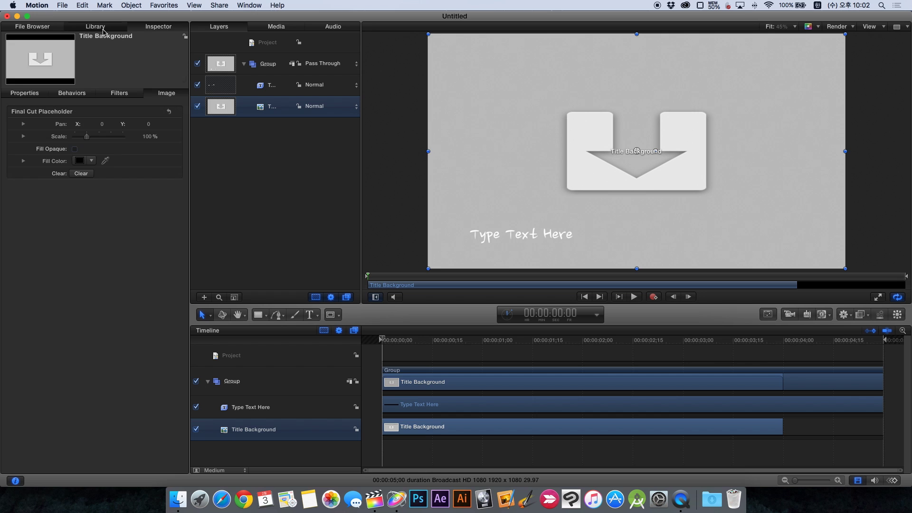
pyautogui.click(24, 102)
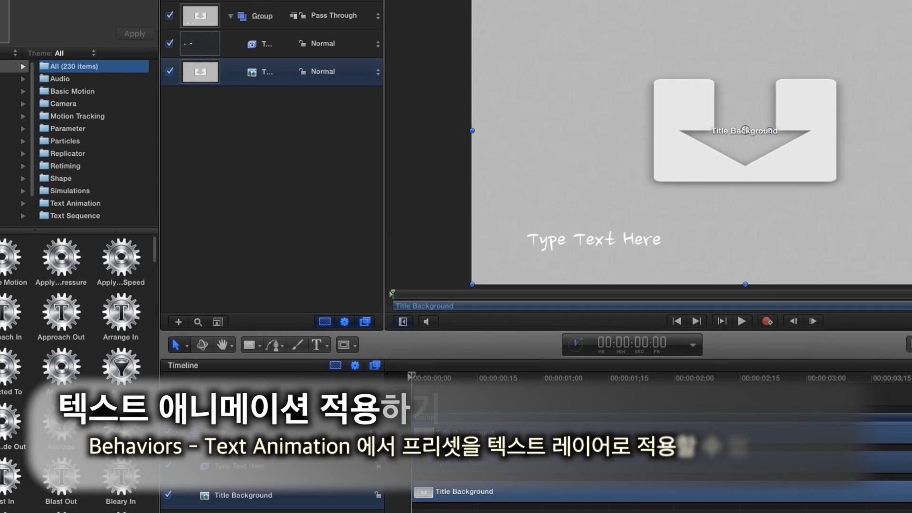
pyautogui.click(133, 207)
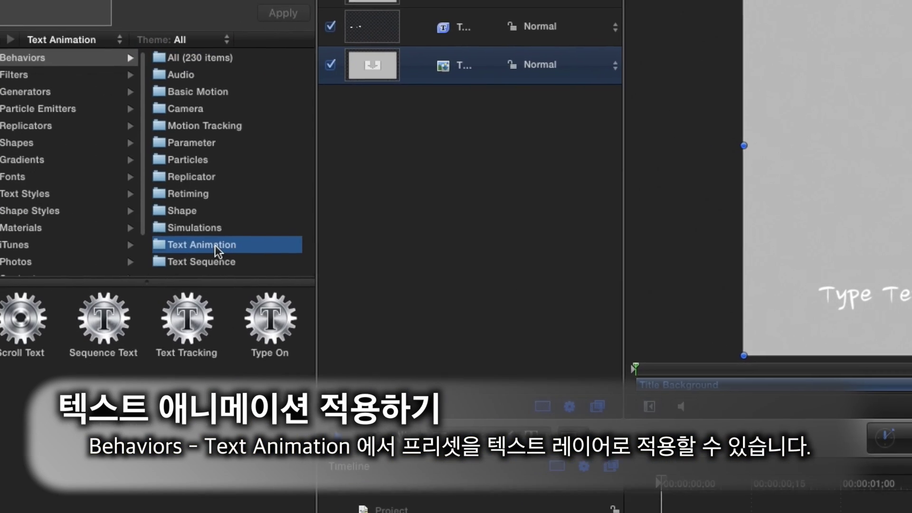
pyautogui.click(213, 263)
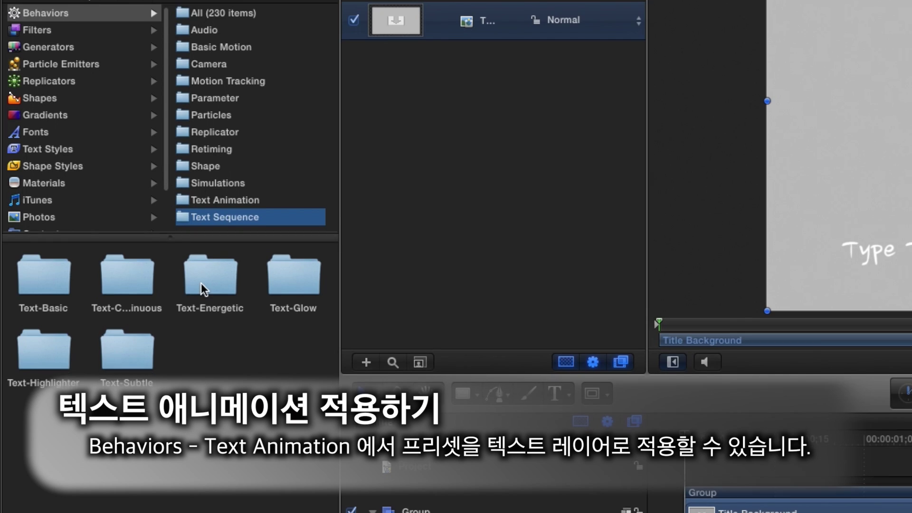
pyautogui.doubleClick(201, 283)
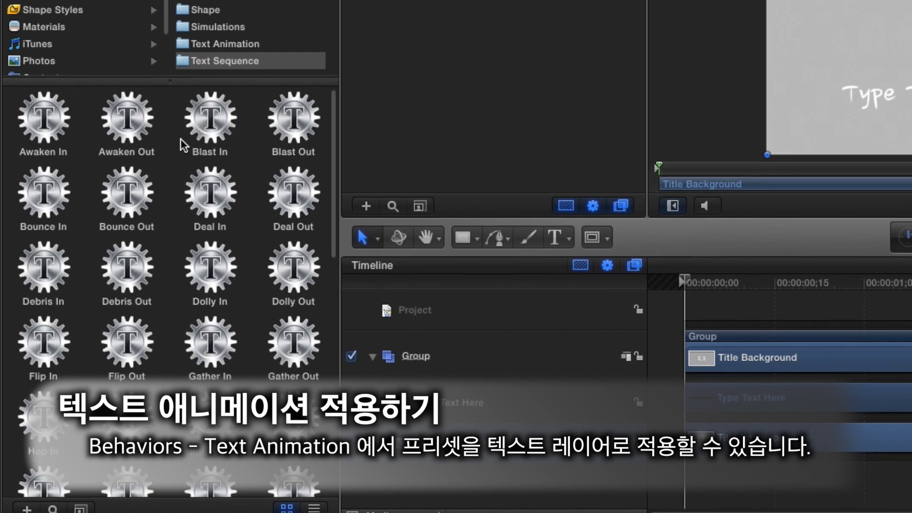
pyautogui.scroll(-3, 192, 156)
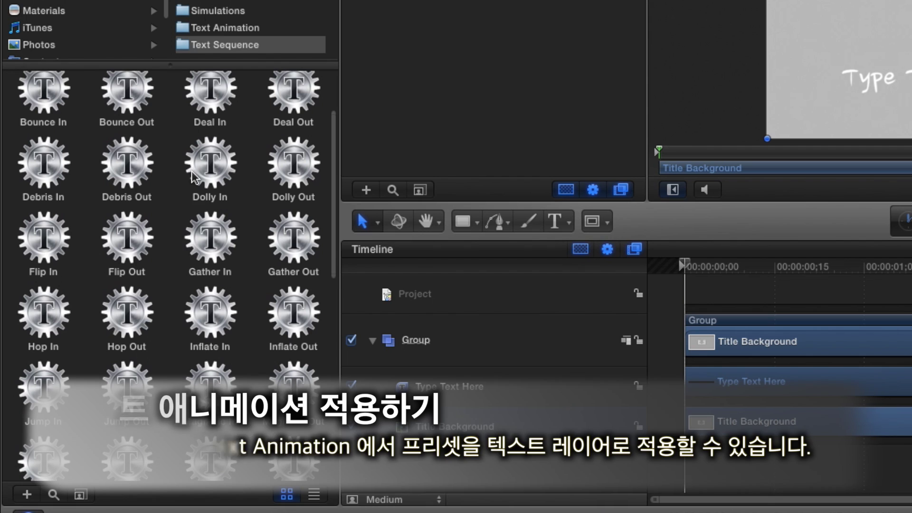
pyautogui.click(38, 391)
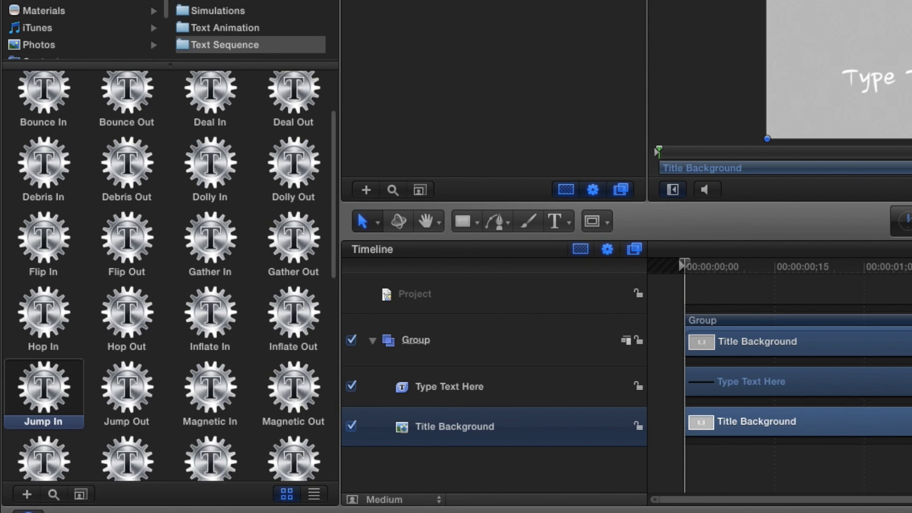
pyautogui.moveTo(43, 392); pyautogui.dragTo(488, 378)
# Add the Jump Out behavior to the Type Text Here layer and shift it so that it ends with the project.
pyautogui.moveTo(126, 387); pyautogui.dragTo(433, 378)
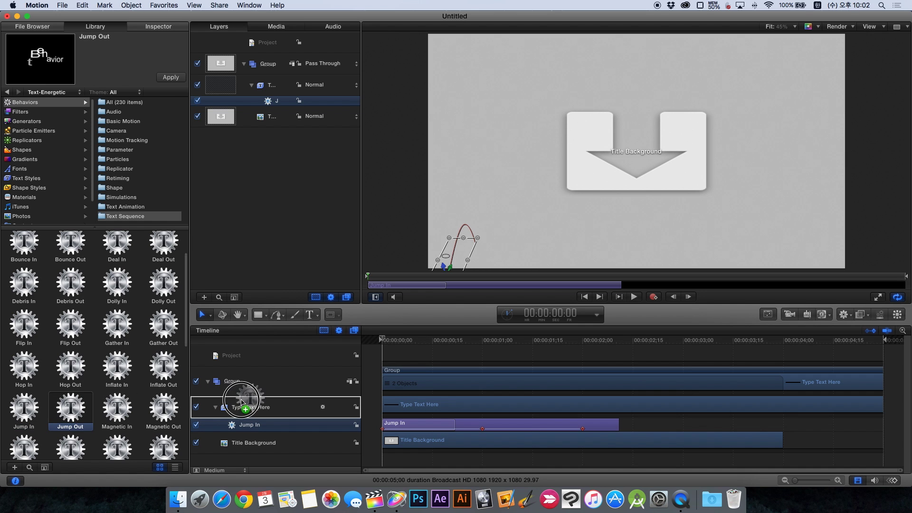
pyautogui.moveTo(241, 401); pyautogui.dragTo(243, 403)
pyautogui.moveTo(418, 424); pyautogui.dragTo(681, 417)
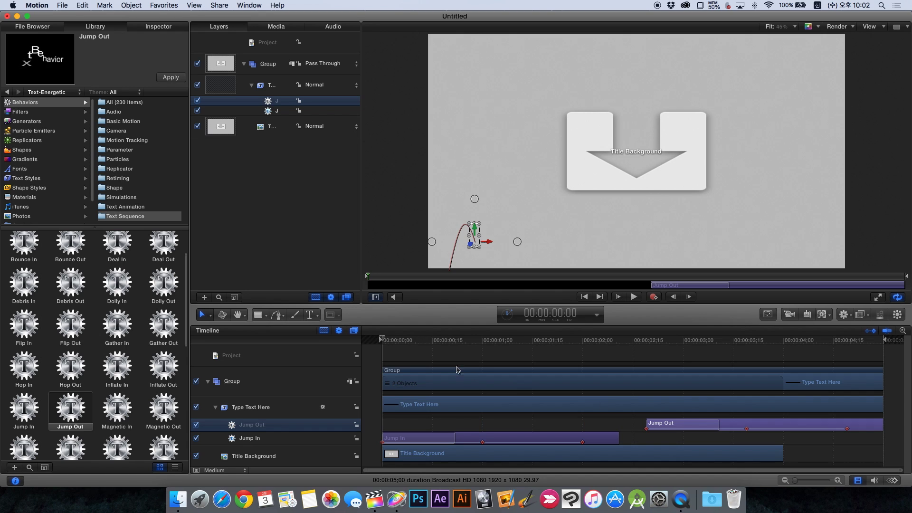
pyautogui.click(632, 297)
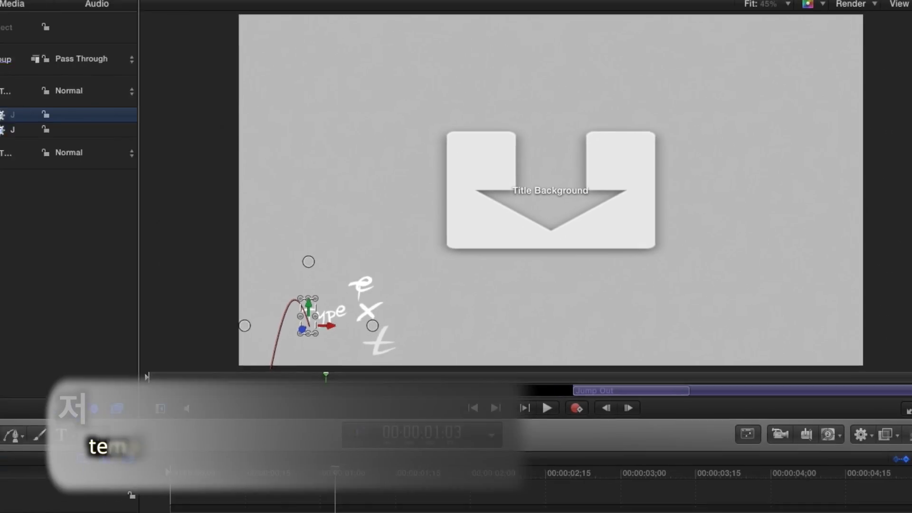
# Start saving the project as a Final Cut Pro title template and name it "jump in out".
pyautogui.click(62, 5)
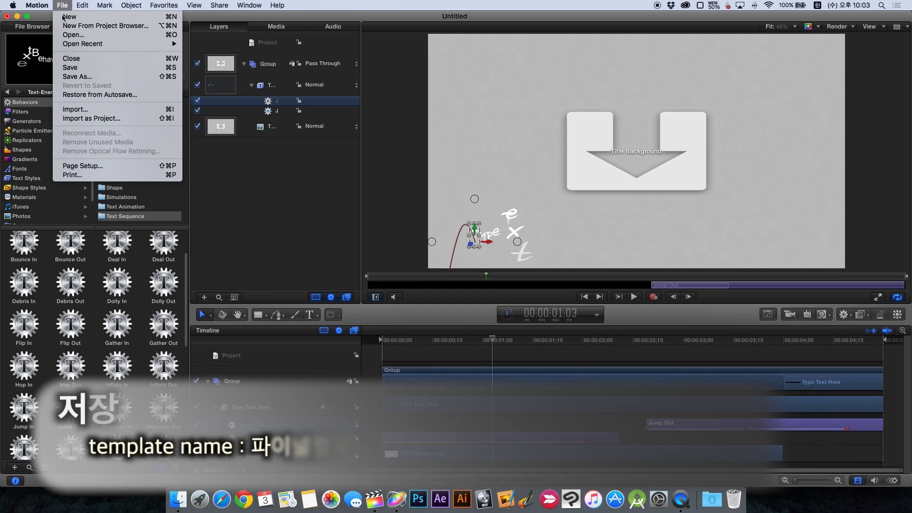
pyautogui.click(79, 71)
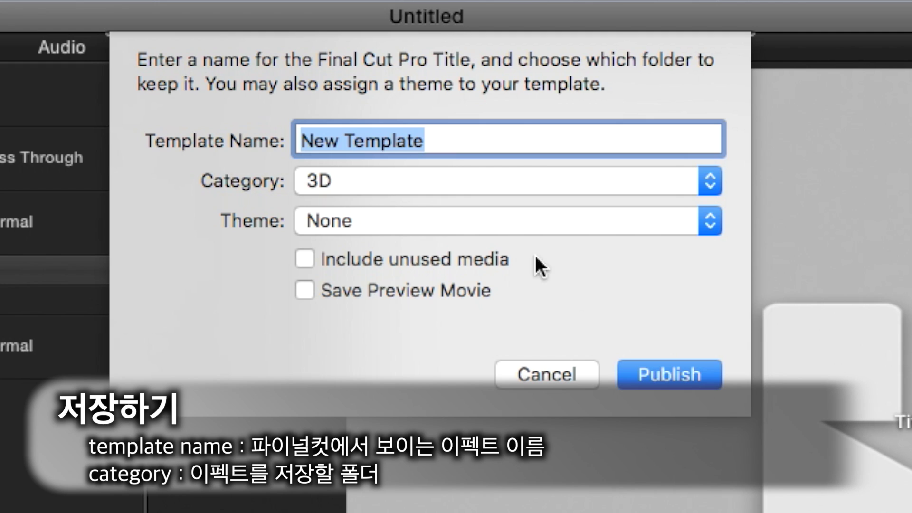
pyautogui.moveTo(468, 146); pyautogui.dragTo(286, 177)
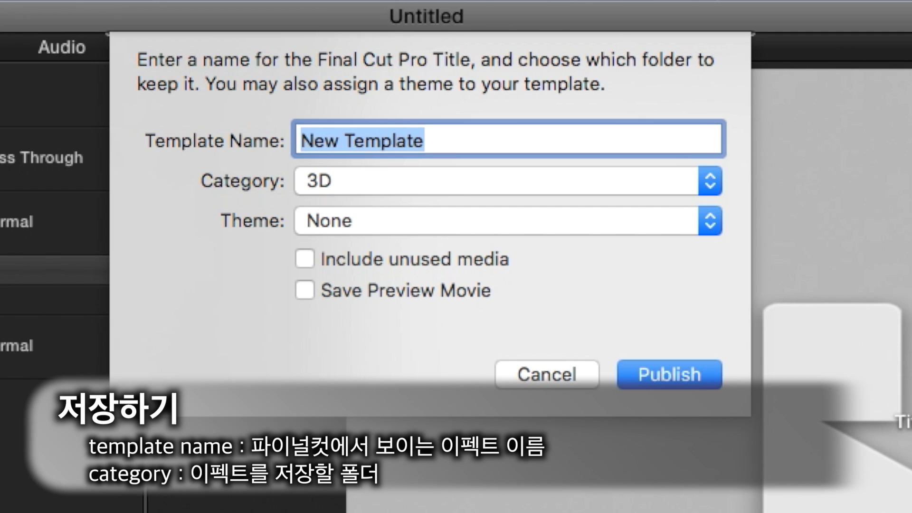
pyautogui.write('ㅓㅕ')
pyautogui.press('BackSpace')
pyautogui.press('BackSpace')
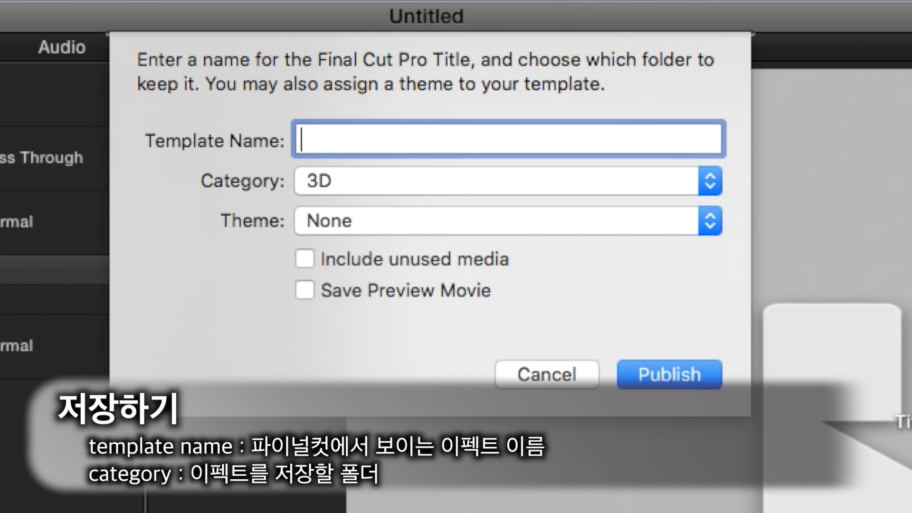
pyautogui.write('jump in out')
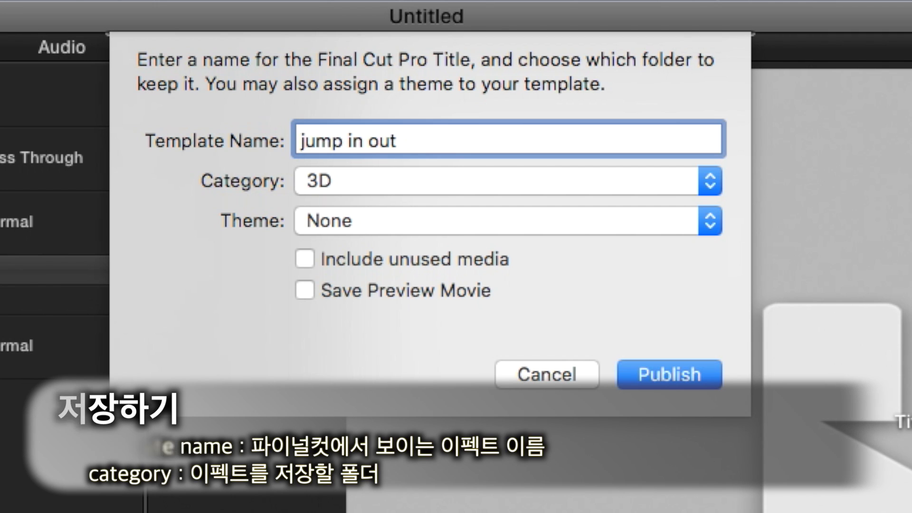
# Publish the template in the Lower Thirds category with the theme set to None.
pyautogui.click(584, 170)
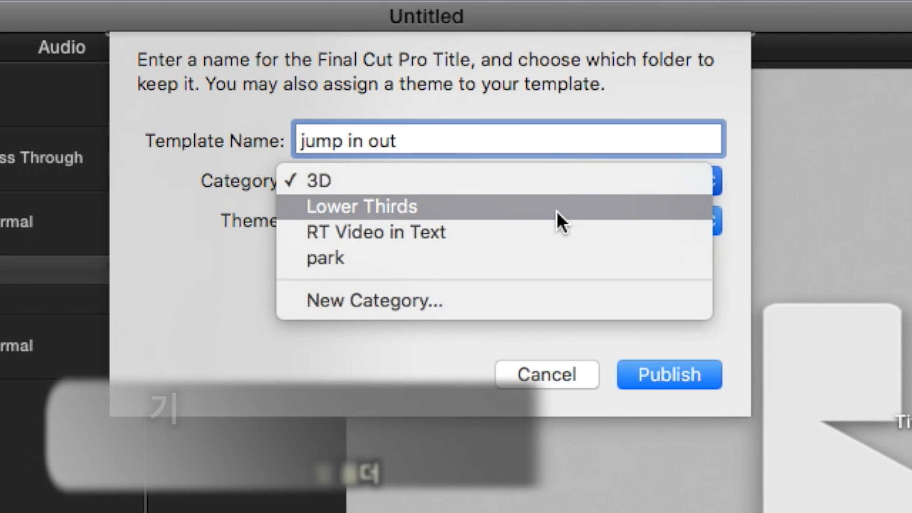
pyautogui.click(548, 213)
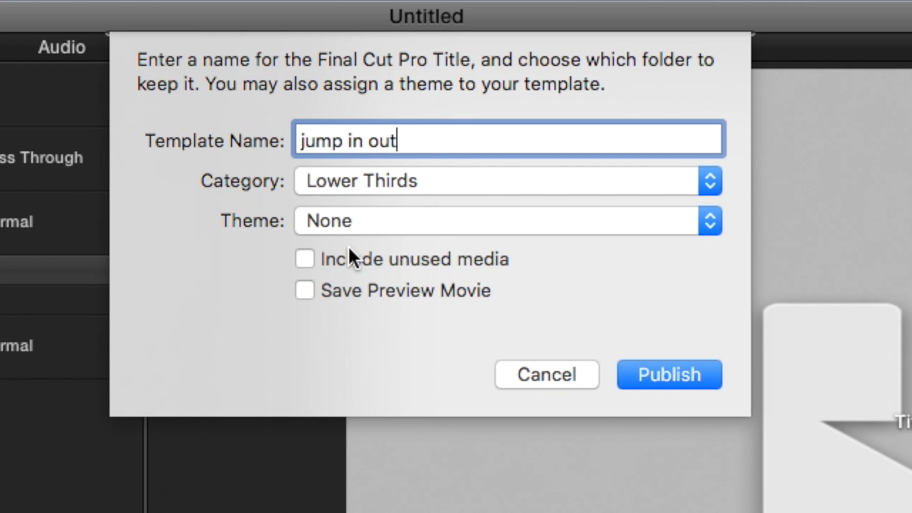
pyautogui.click(369, 228)
pyautogui.click(397, 218)
pyautogui.click(668, 376)
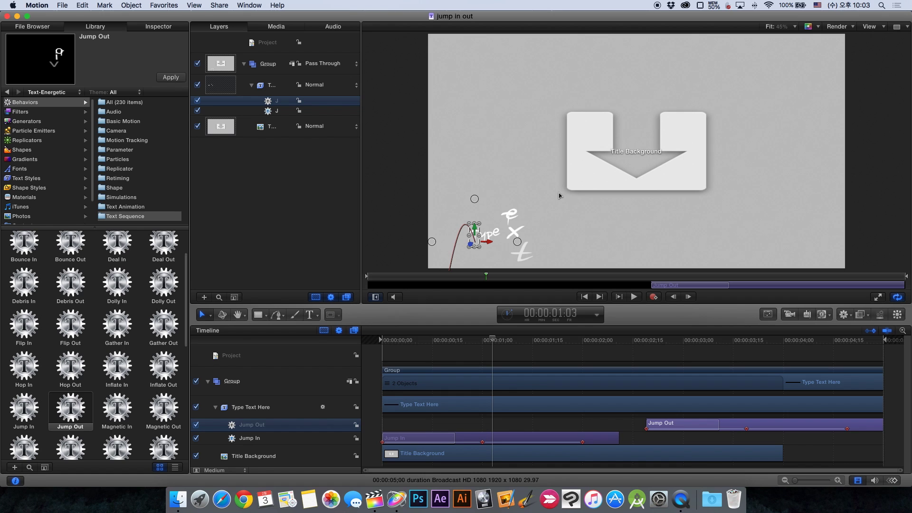
# Switch to Final Cut Pro and place the Lower Thirds title "jump in out" above the start of the IMG_2213 clip.
pyautogui.click(375, 498)
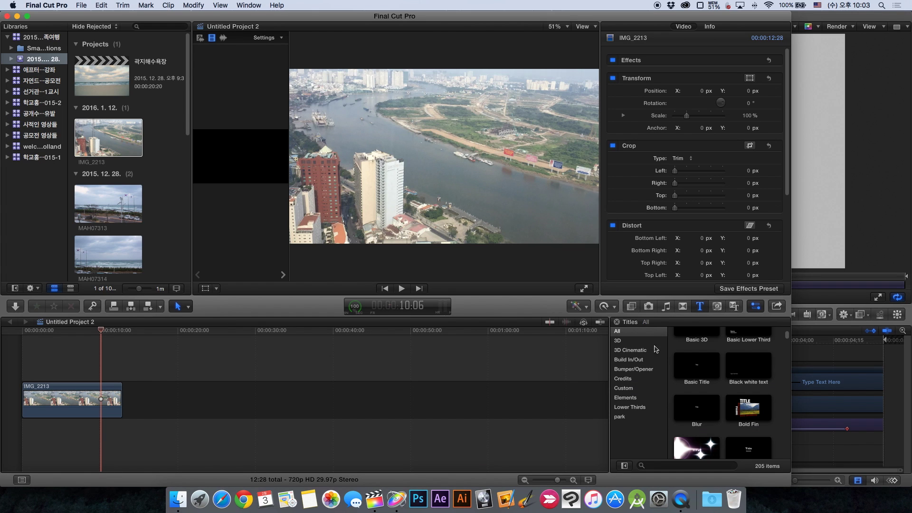
pyautogui.click(630, 408)
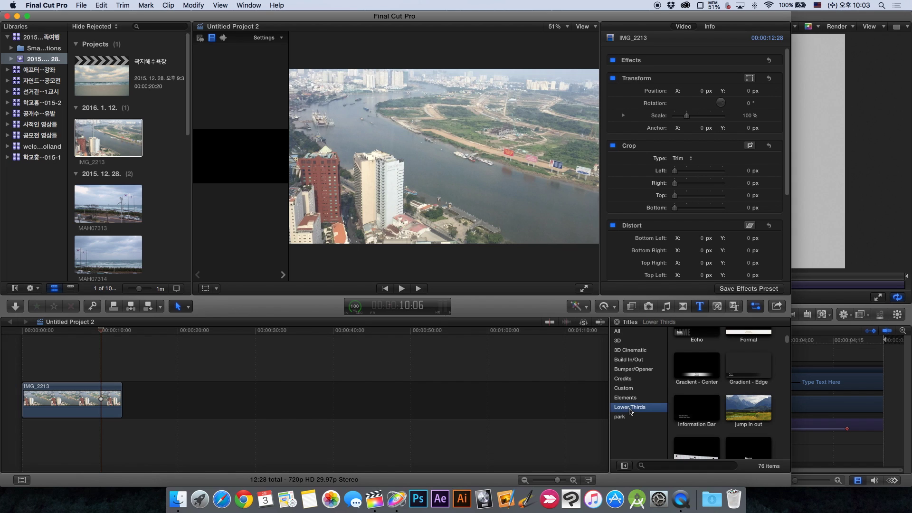
pyautogui.moveTo(787, 344); pyautogui.dragTo(786, 346)
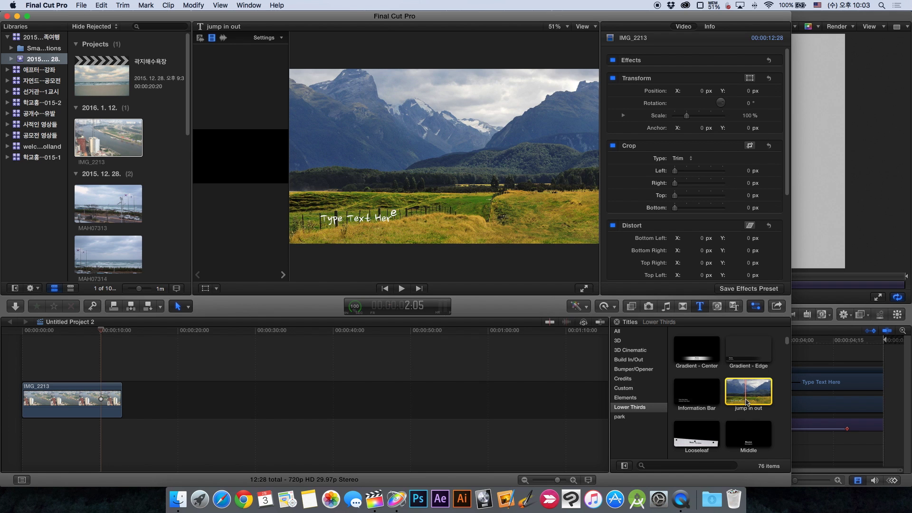
pyautogui.moveTo(745, 399); pyautogui.dragTo(21, 377)
# Play the title over the clip from the start and examine the frames around the 4-second mark.
pyautogui.click(34, 332)
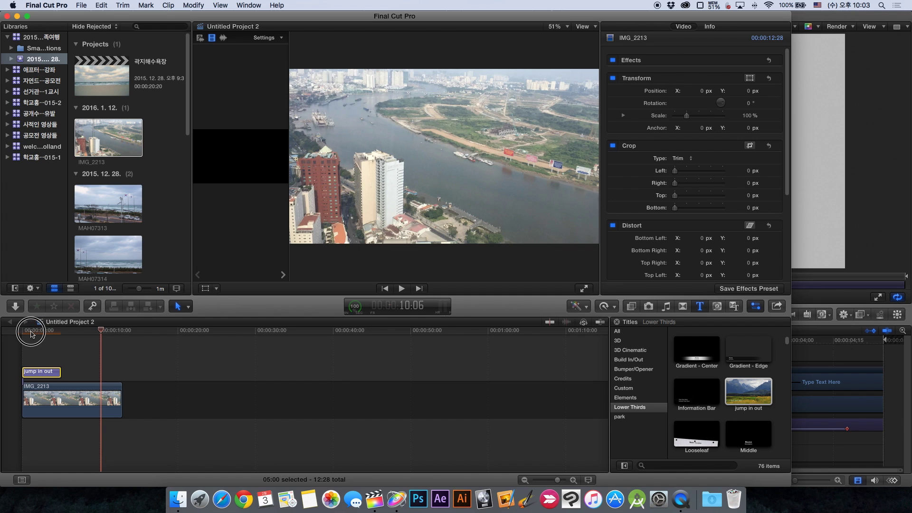
pyautogui.moveTo(33, 332); pyautogui.dragTo(42, 332)
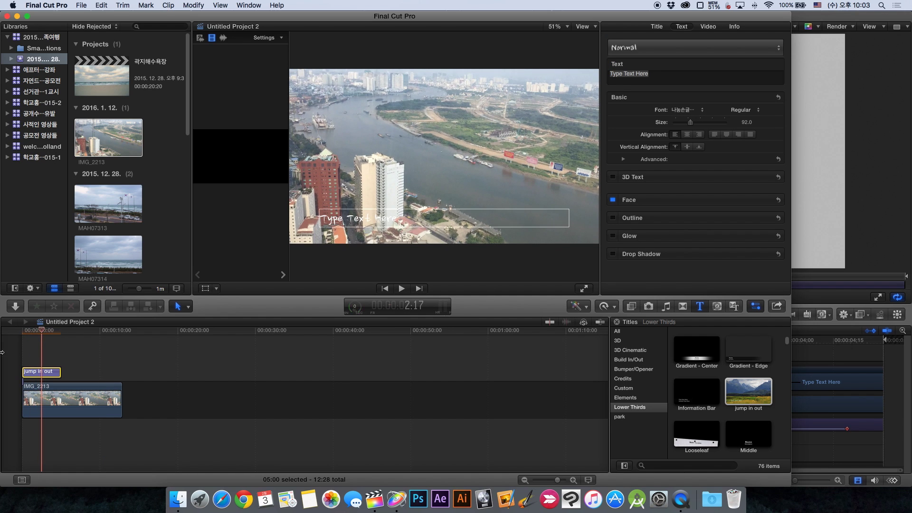
pyautogui.click(2, 332)
pyautogui.click(400, 289)
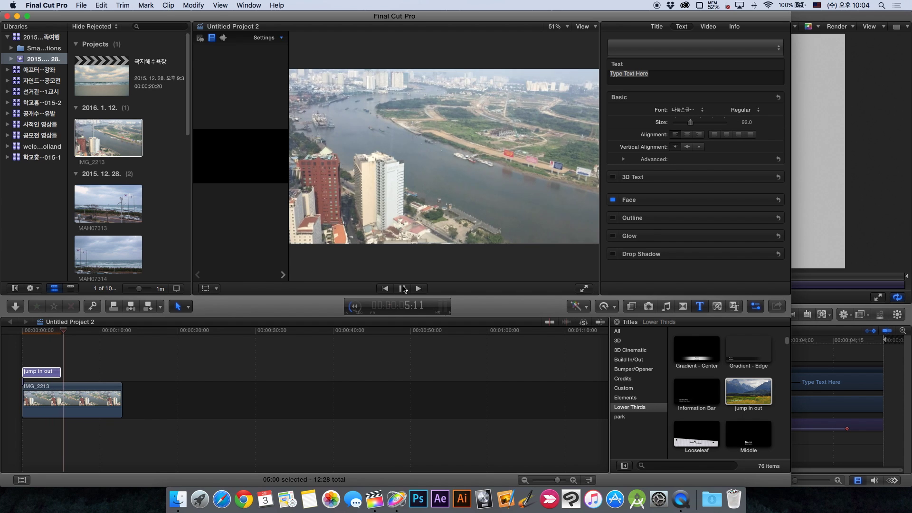
pyautogui.click(402, 289)
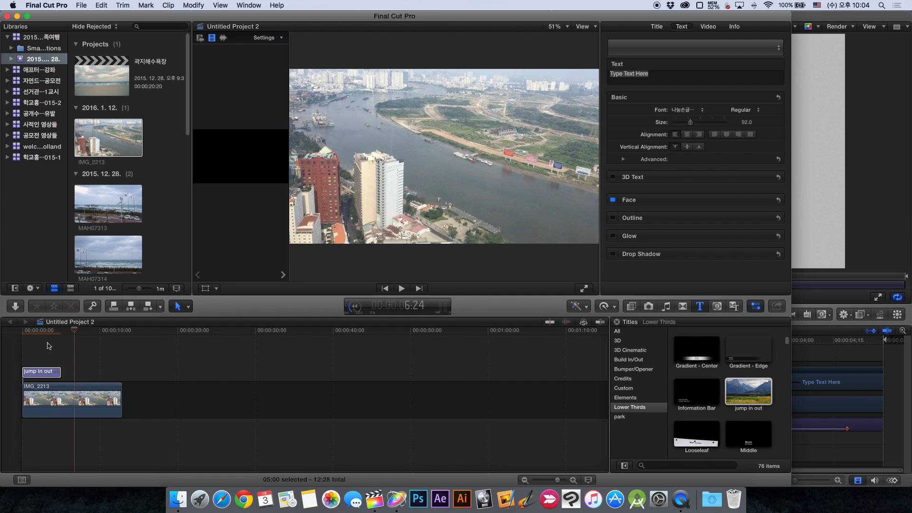
pyautogui.moveTo(33, 332); pyautogui.dragTo(54, 333)
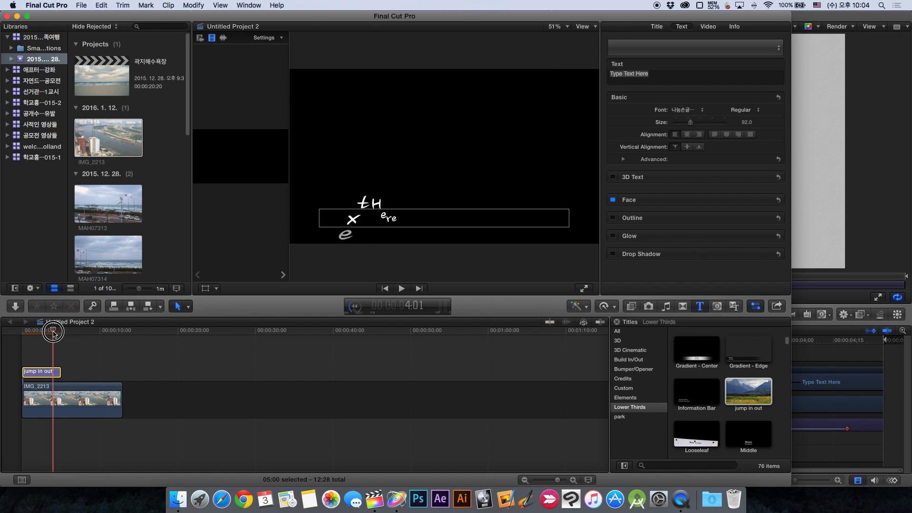
pyautogui.moveTo(53, 333); pyautogui.dragTo(52, 334)
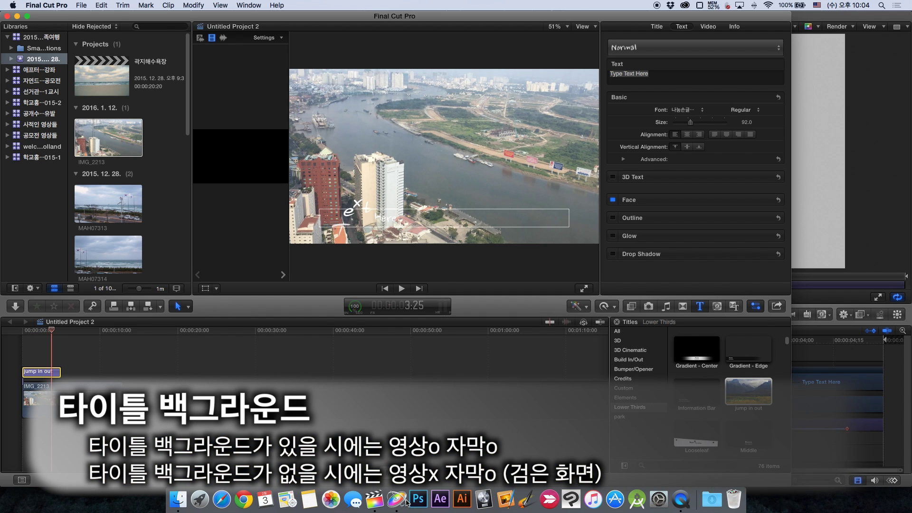
# Compare the Title Background layer in Motion with the title's frames around the 4-second mark in Final Cut Pro.
pyautogui.click(404, 500)
pyautogui.click(636, 150)
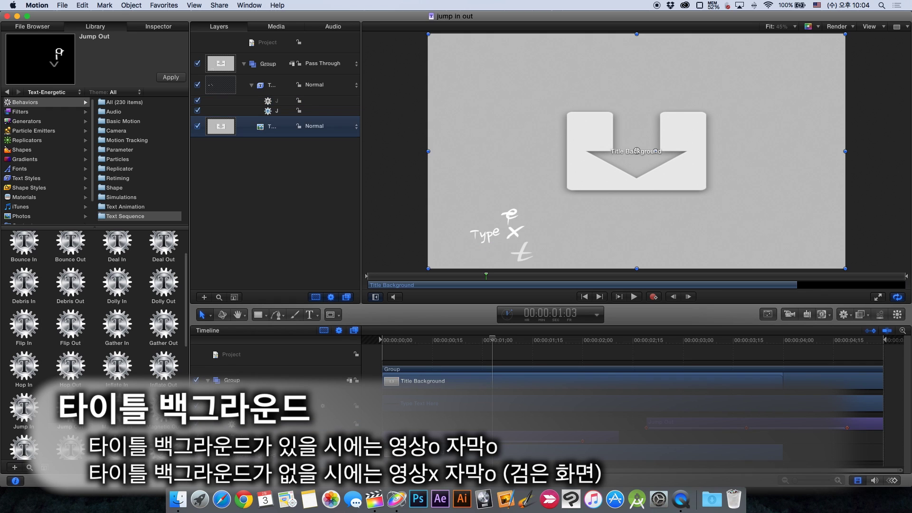
pyautogui.click(374, 499)
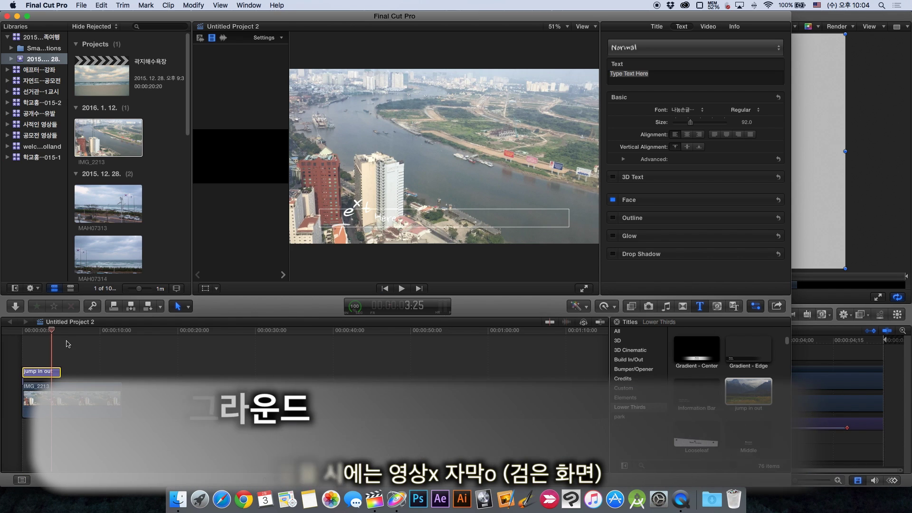
pyautogui.moveTo(60, 336)
pyautogui.mouseDown()
pyautogui.moveTo(88, 340)
pyautogui.moveTo(42, 338)
pyautogui.moveTo(54, 335)
pyautogui.mouseUp()
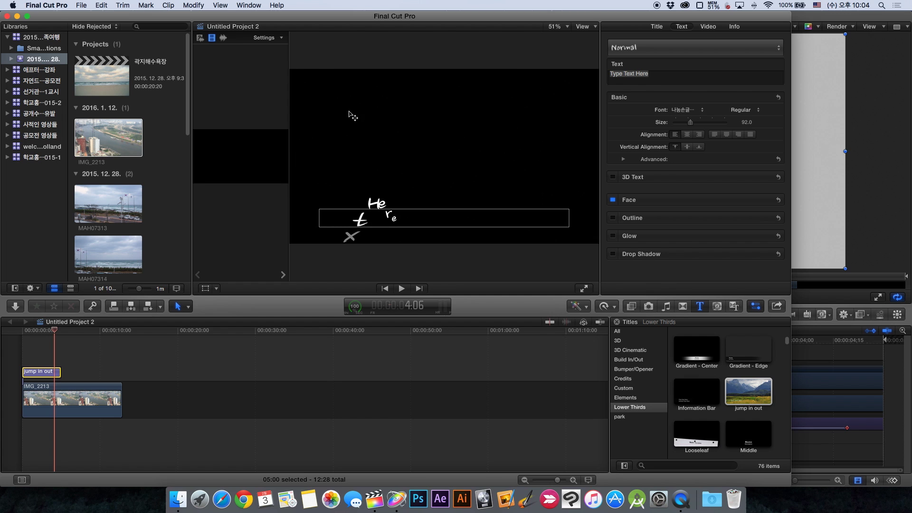
# Switch to Motion, extend the Title Background to the end of the 5-second project, and save the template.
pyautogui.click(394, 499)
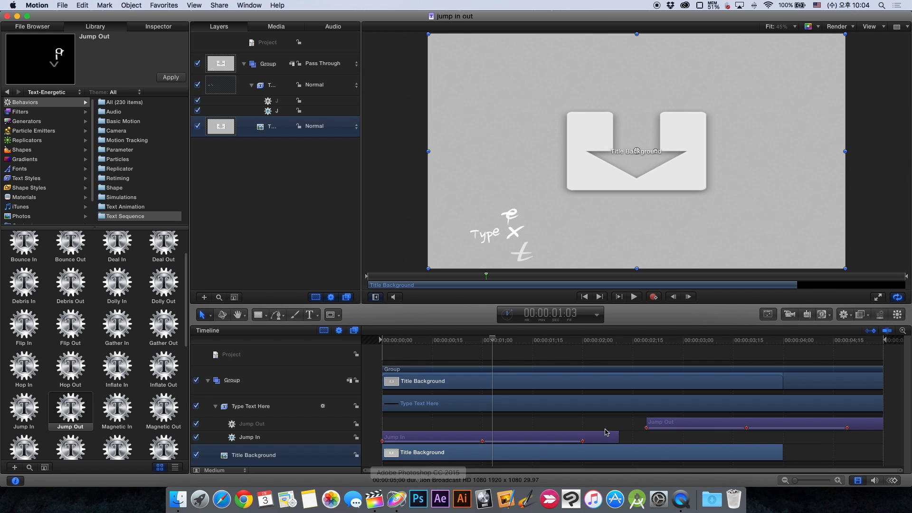
pyautogui.moveTo(781, 454); pyautogui.dragTo(881, 449)
pyautogui.moveTo(498, 347); pyautogui.dragTo(372, 353)
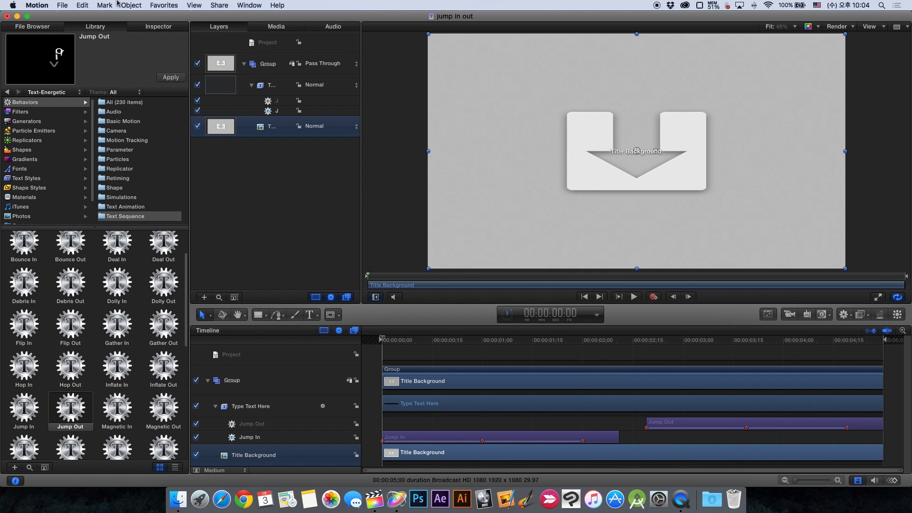
pyautogui.click(61, 4)
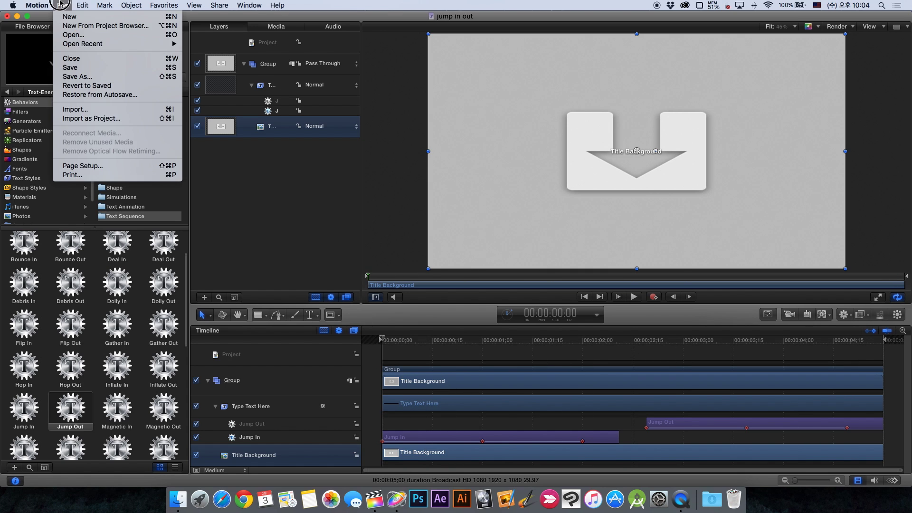
pyautogui.click(76, 69)
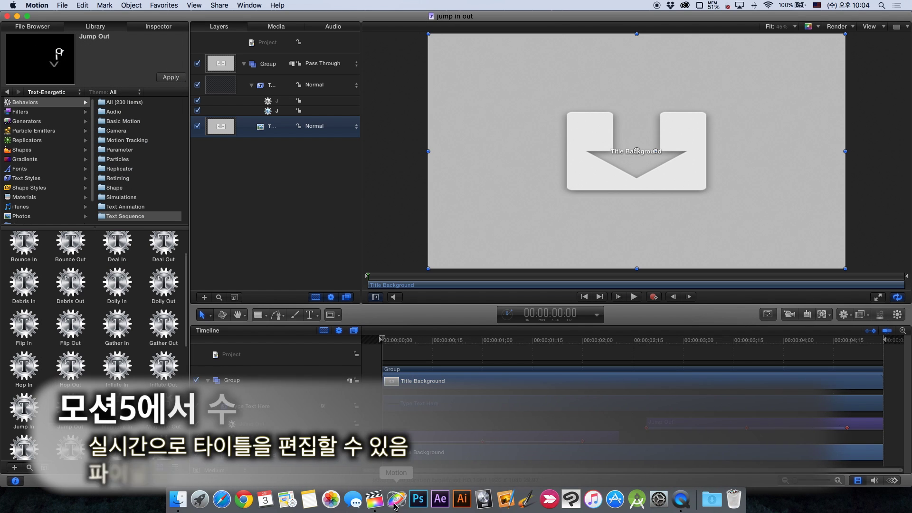
# Switch to Final Cut Pro, reapply the updated "jump in out" title from Lower Thirds, and play it over the clip.
pyautogui.click(379, 500)
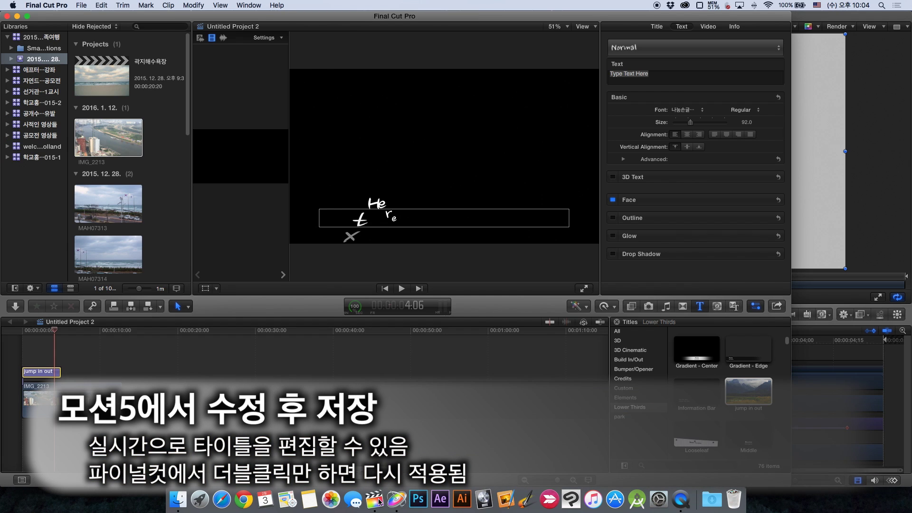
pyautogui.click(743, 396)
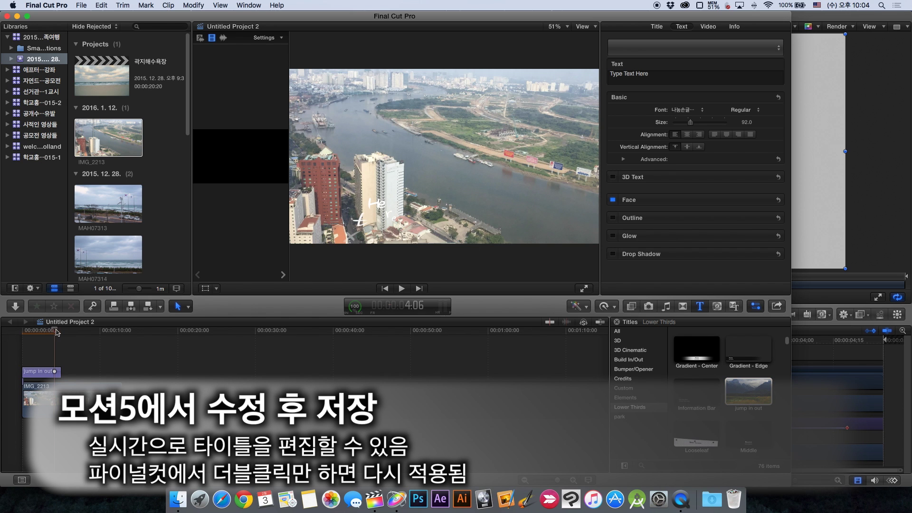
pyautogui.click(42, 332)
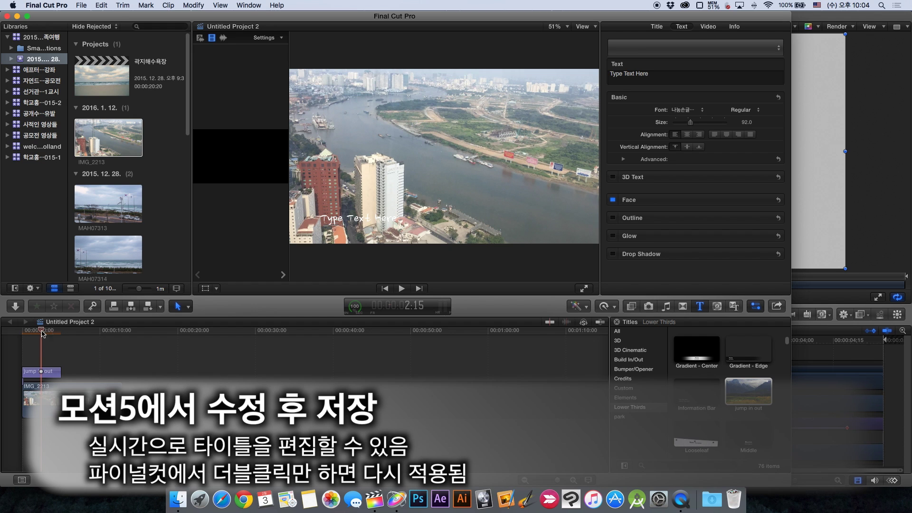
pyautogui.click(401, 289)
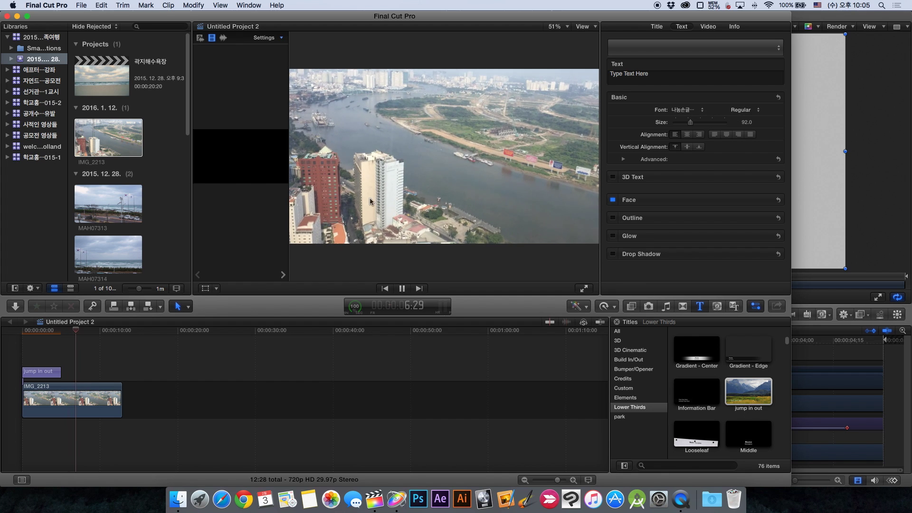
pyautogui.click(21, 334)
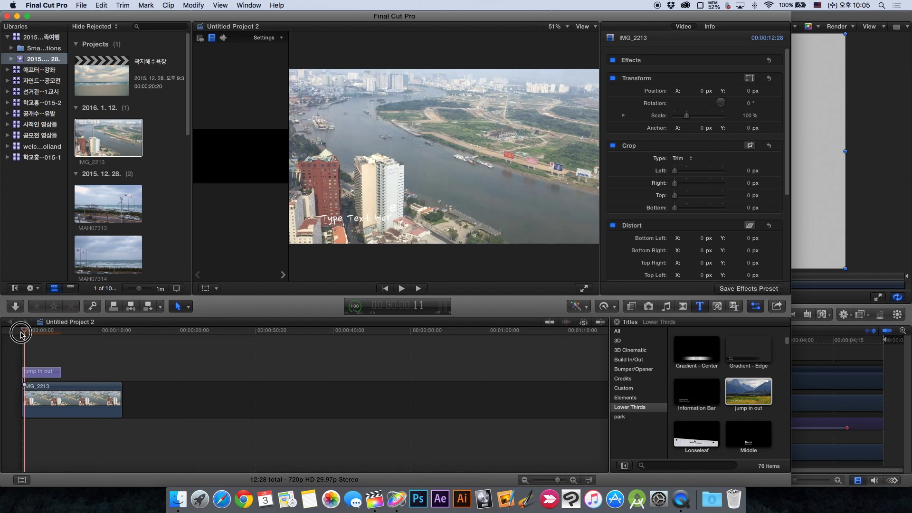
# Replace the placeholder text of the "jump in out" title with "베트남 호치민시 2016.1".
pyautogui.click(38, 374)
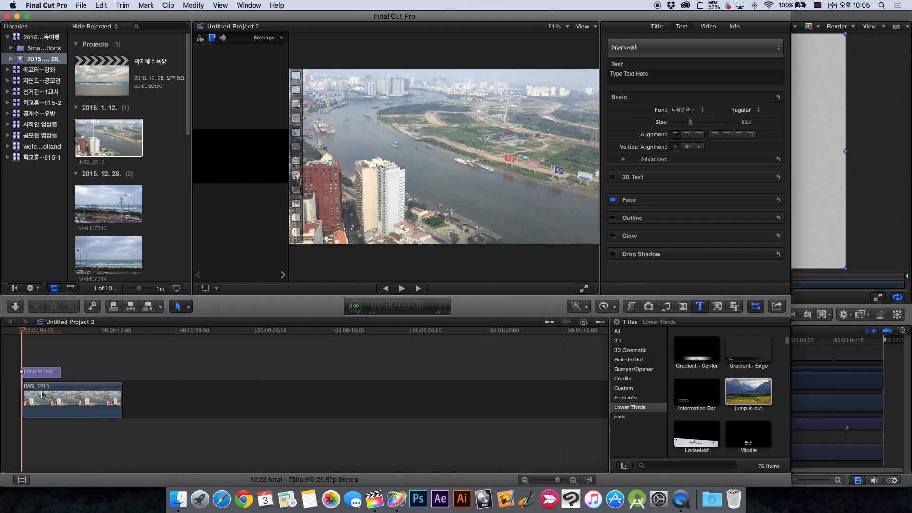
pyautogui.click(35, 333)
pyautogui.click(350, 220)
pyautogui.tripleClick(663, 76)
pyautogui.write('qp')
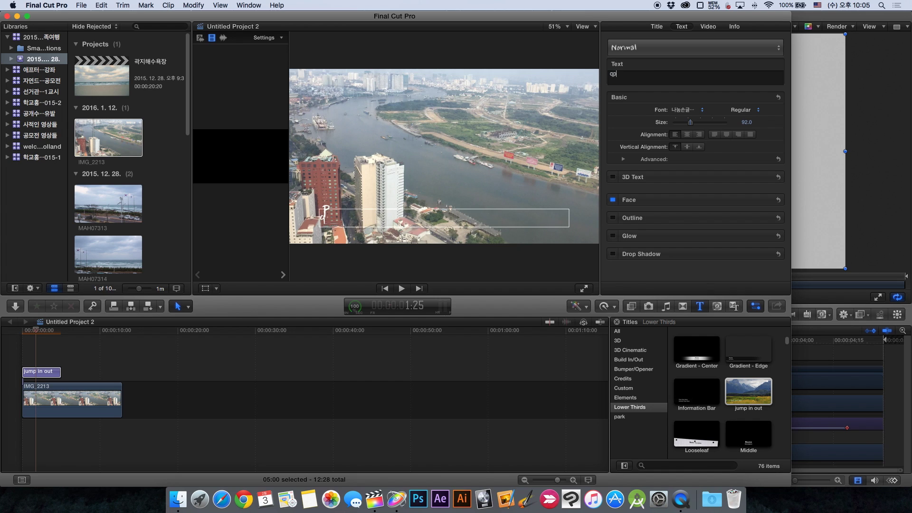
pyautogui.write('트남 호치민시 2016.1')
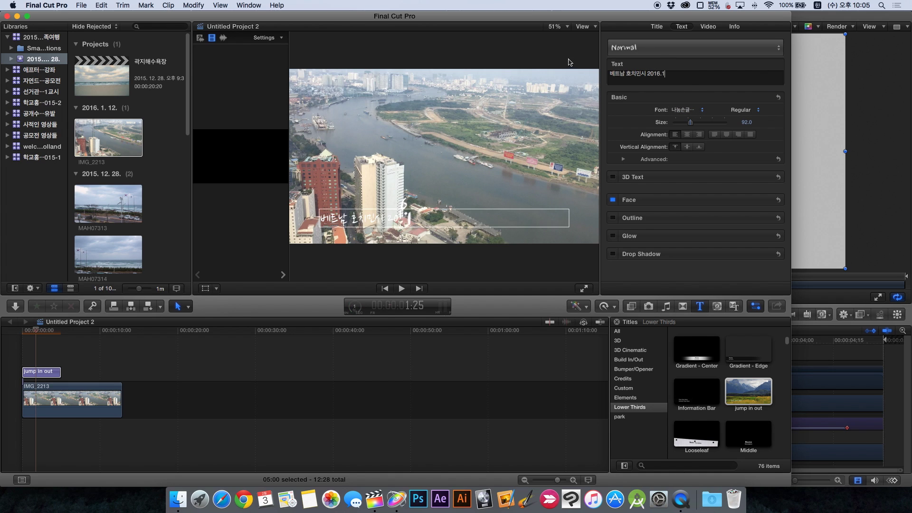
# Play the timeline from its start to review the animation of the retyped title.
pyautogui.moveTo(38, 335); pyautogui.dragTo(22, 333)
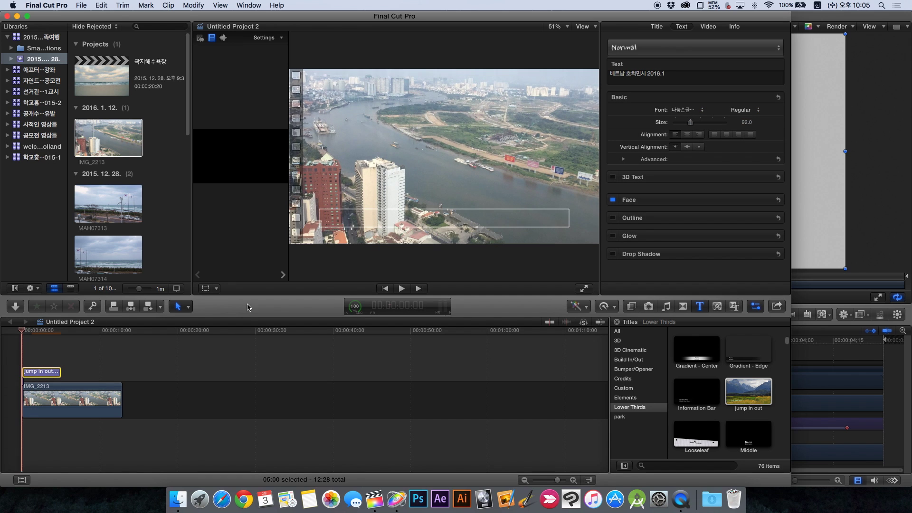
pyautogui.click(403, 289)
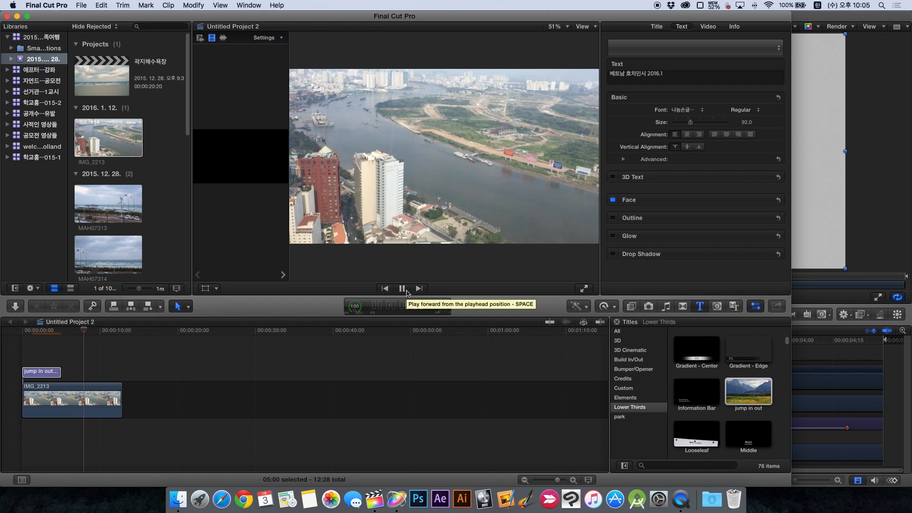
pyautogui.click(406, 292)
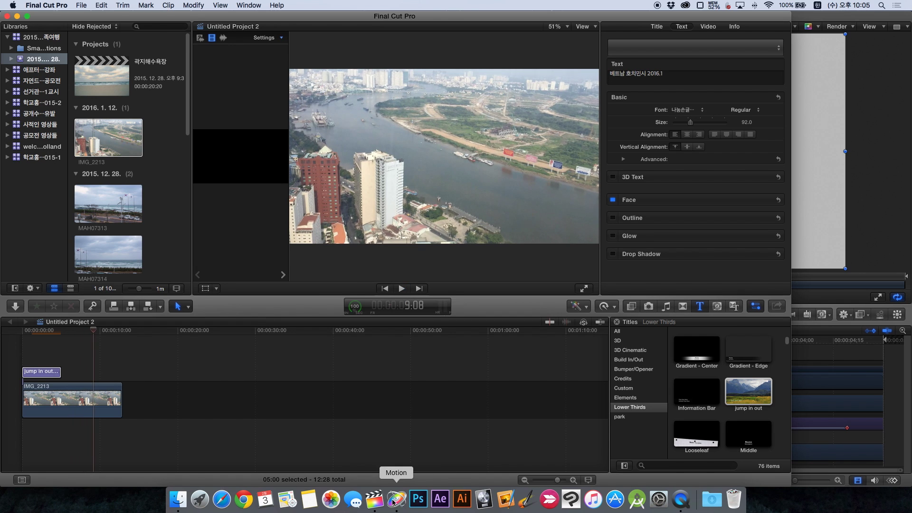